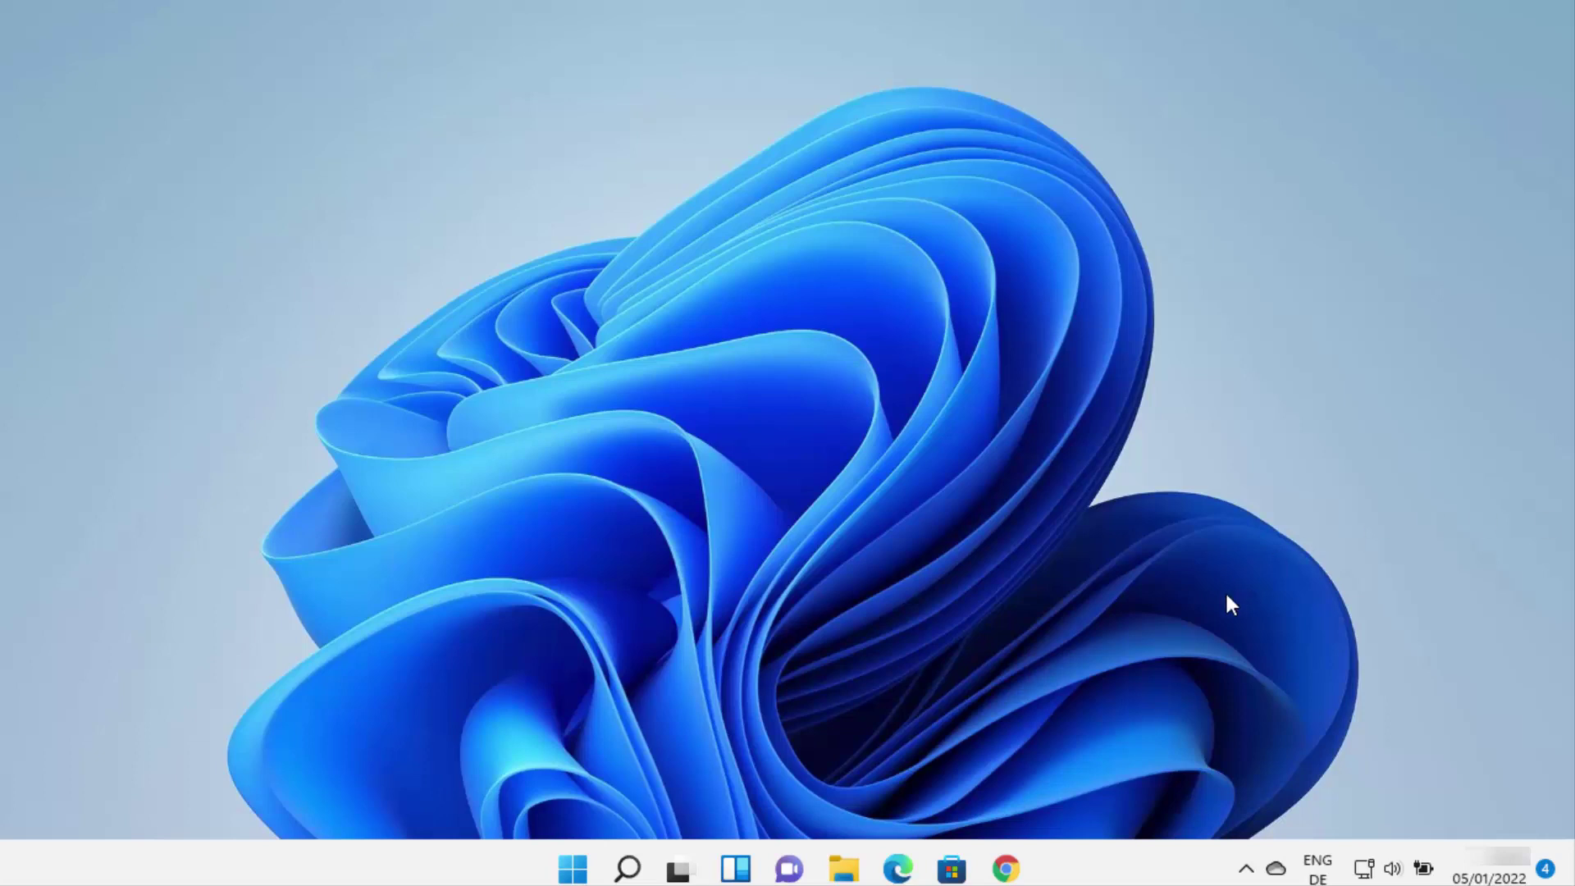
- Search Windows for "services", open the Services app and maximize its window
{"action": "left_click", "coordinate": [628, 871]}
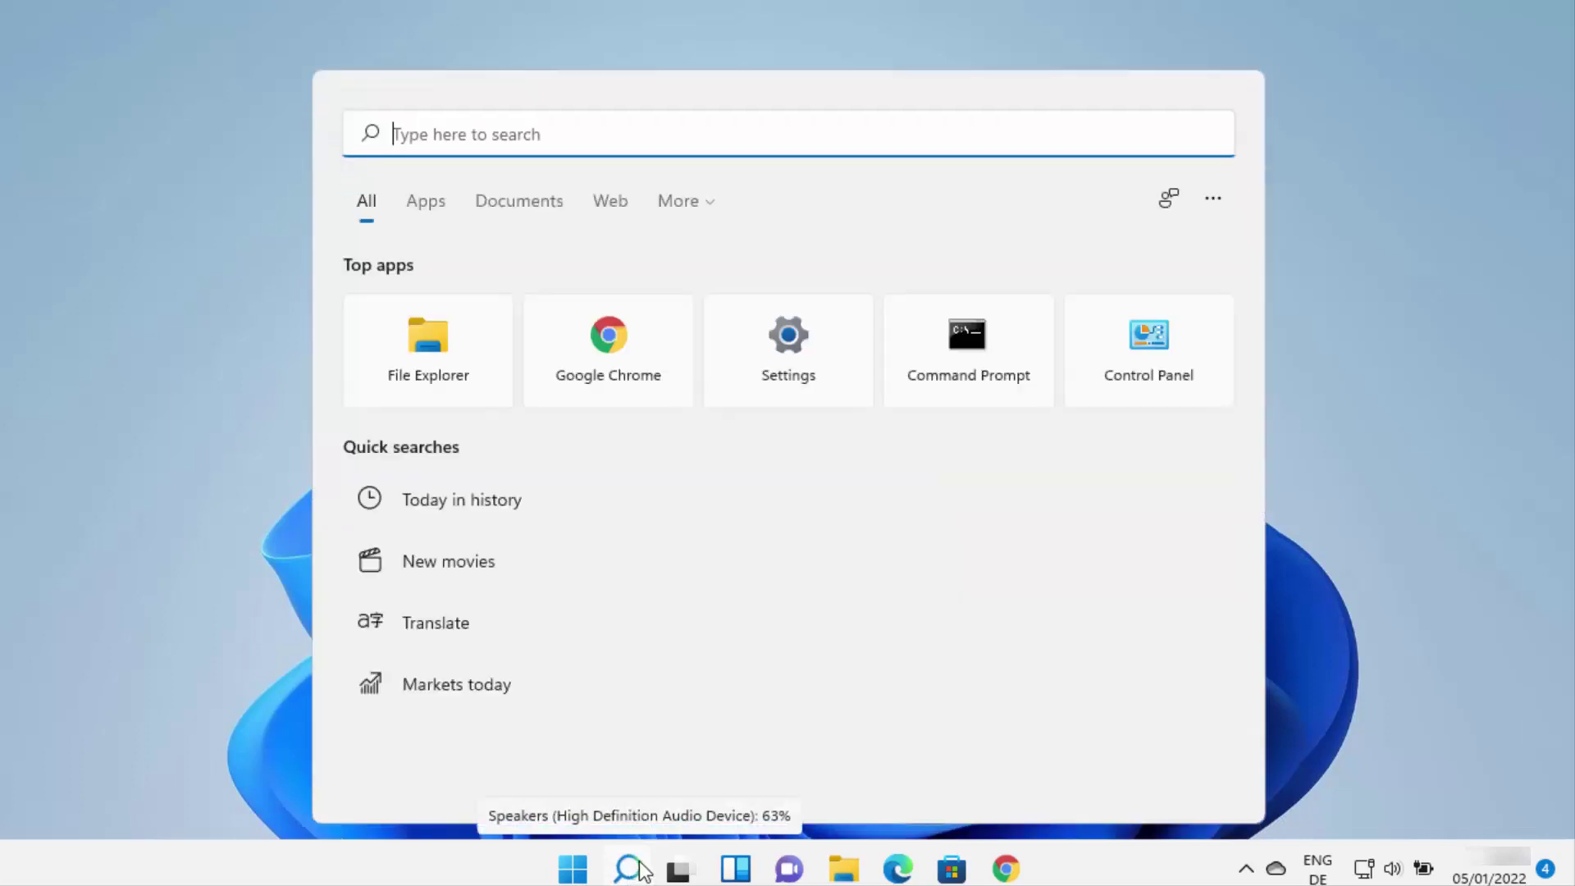
{"action": "type", "text": "services"}
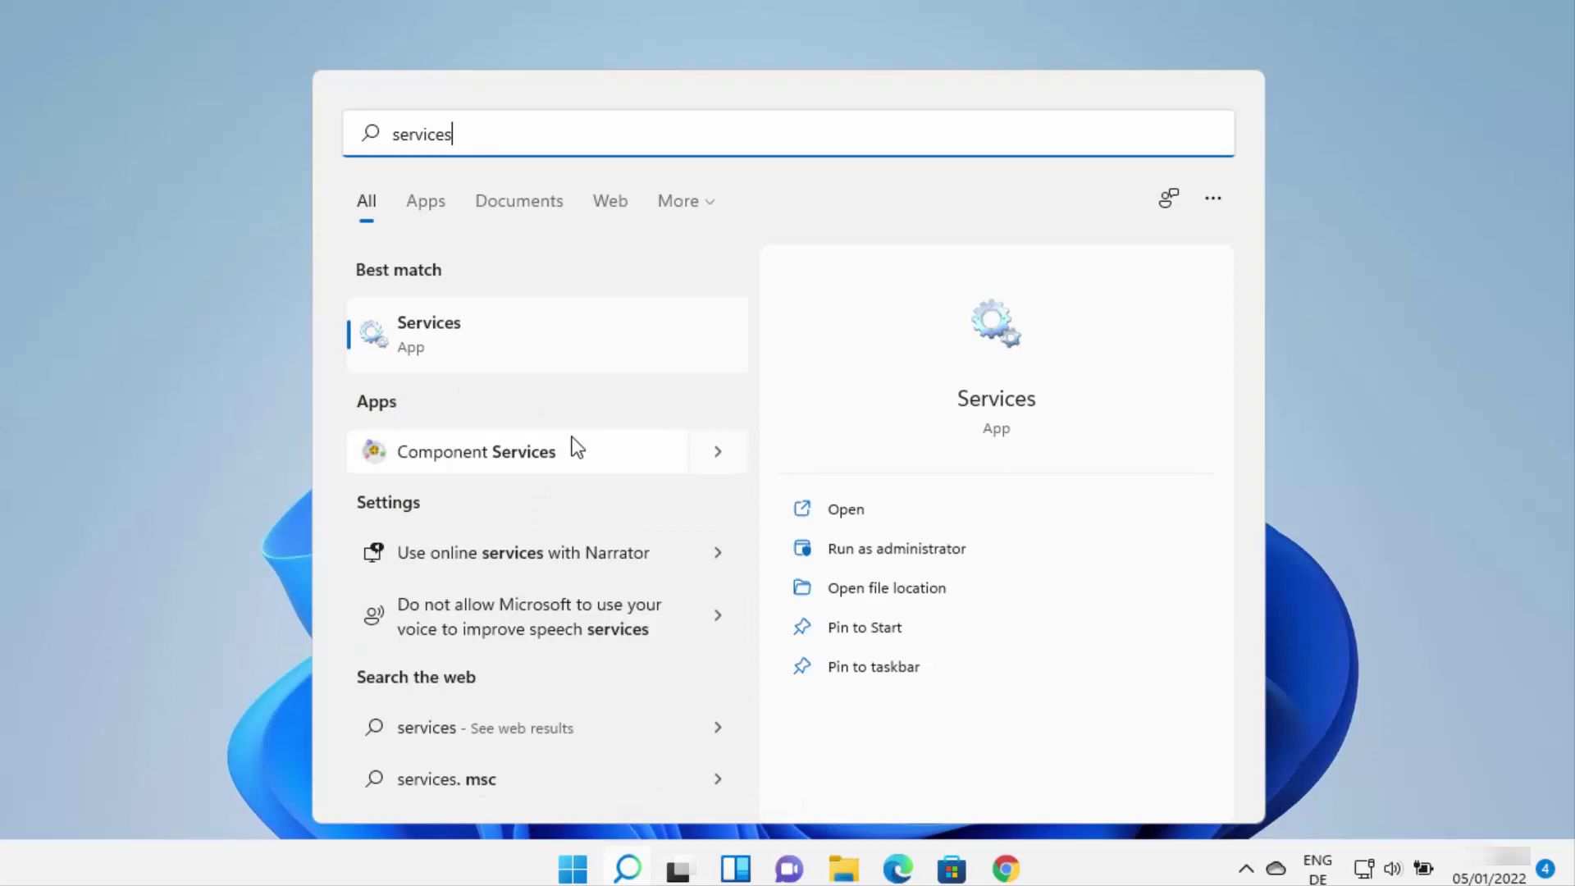
{"action": "left_click", "coordinate": [429, 338]}
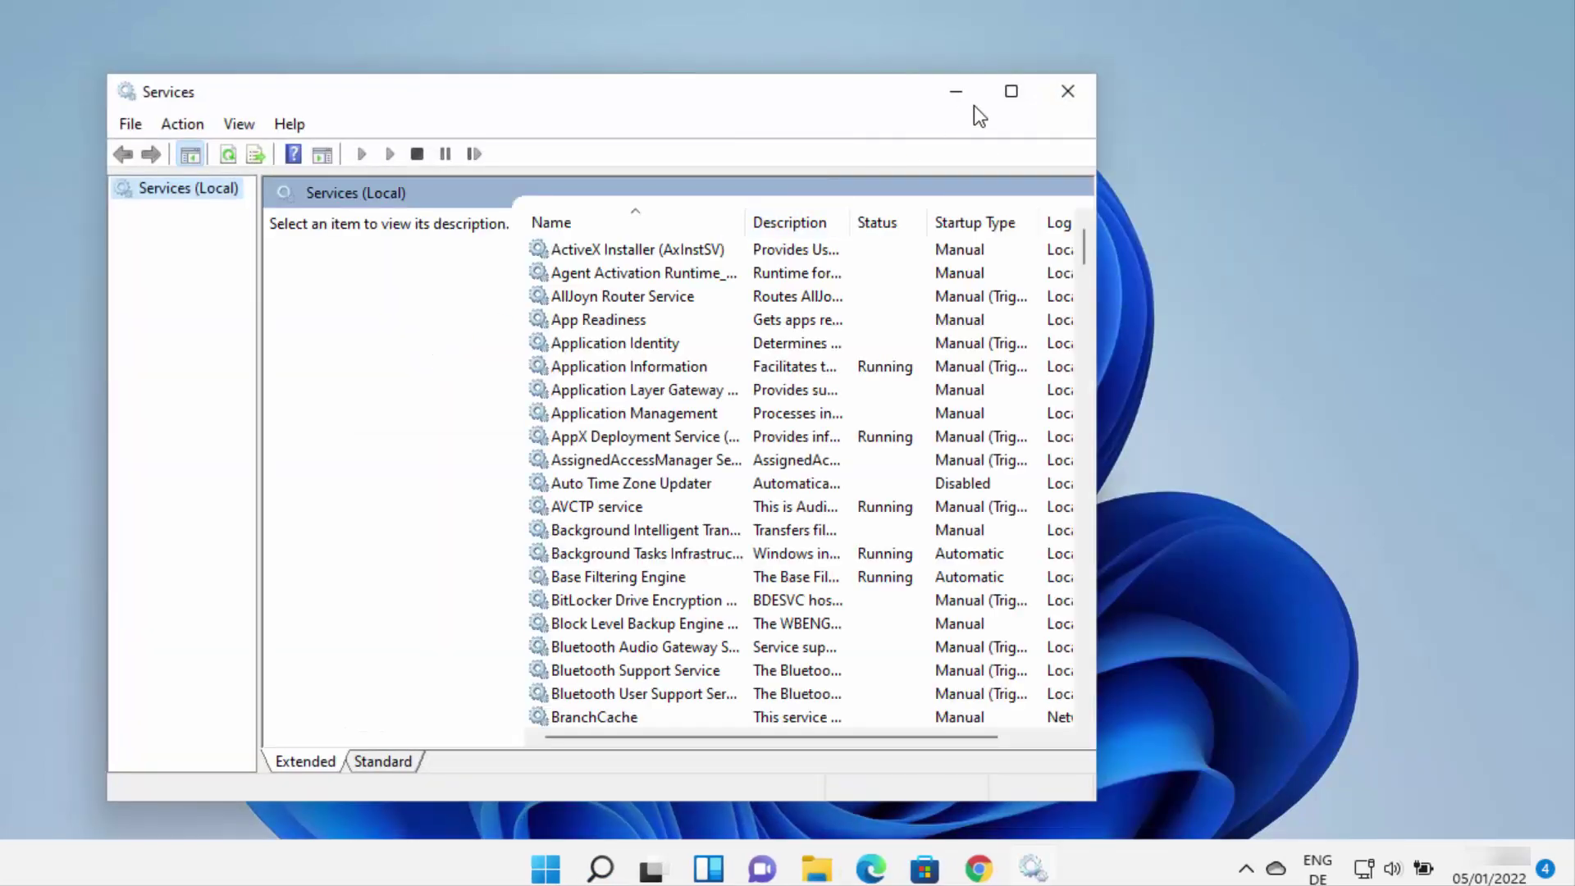
{"action": "left_click", "coordinate": [1013, 91]}
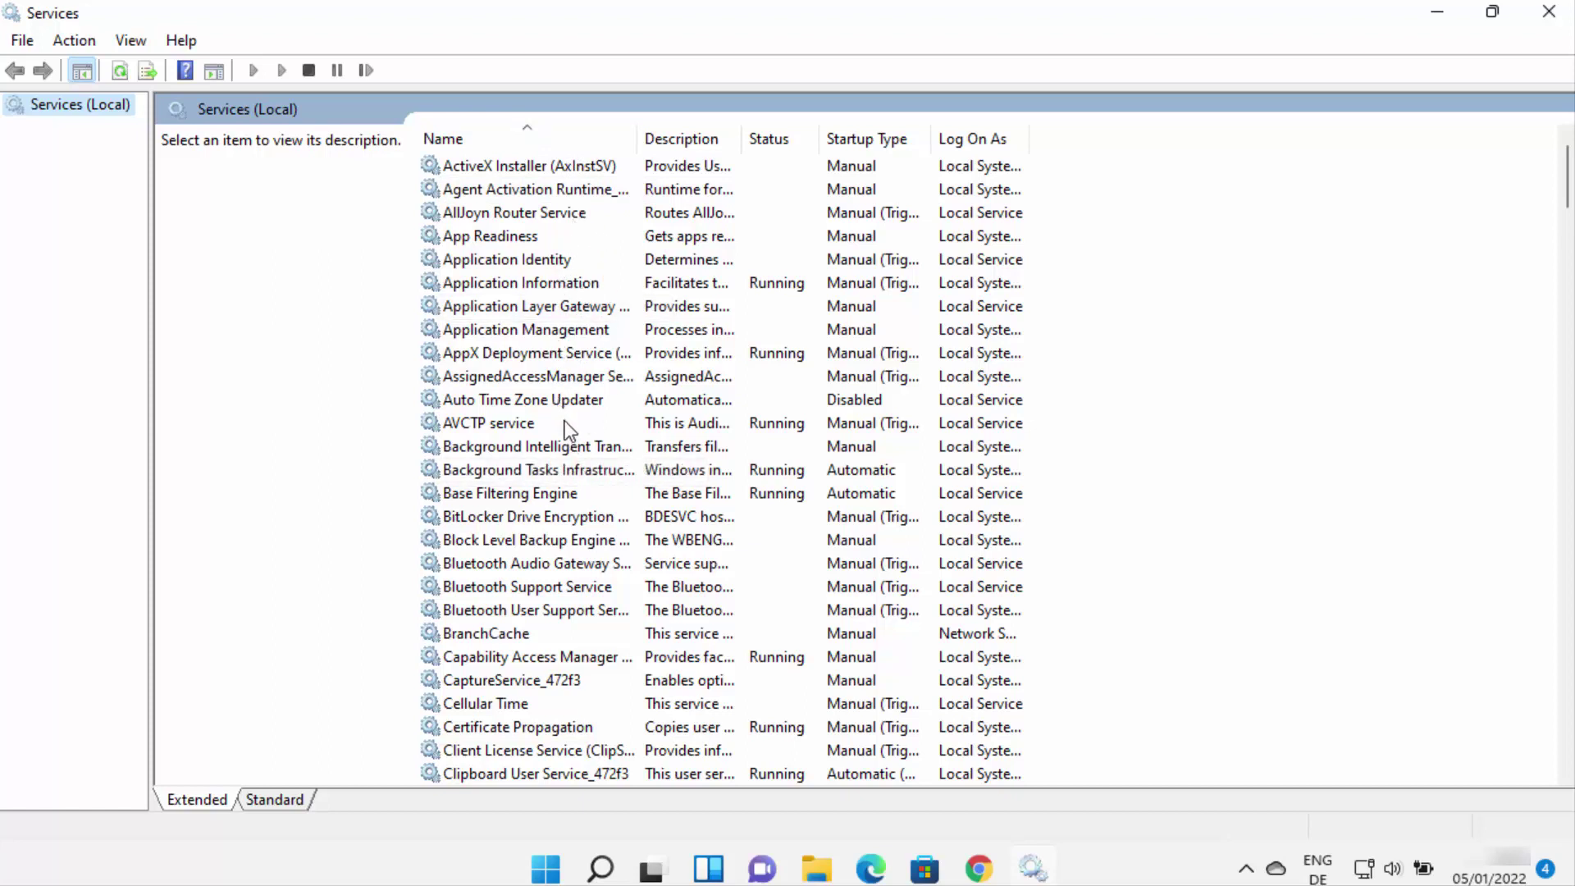
- Examine the Bluetooth Audio Gateway Service, Bluetooth Support Service and Bluetooth User Support Service entries in the services list
{"action": "left_click", "coordinate": [514, 566]}
{"action": "left_click", "coordinate": [507, 586]}
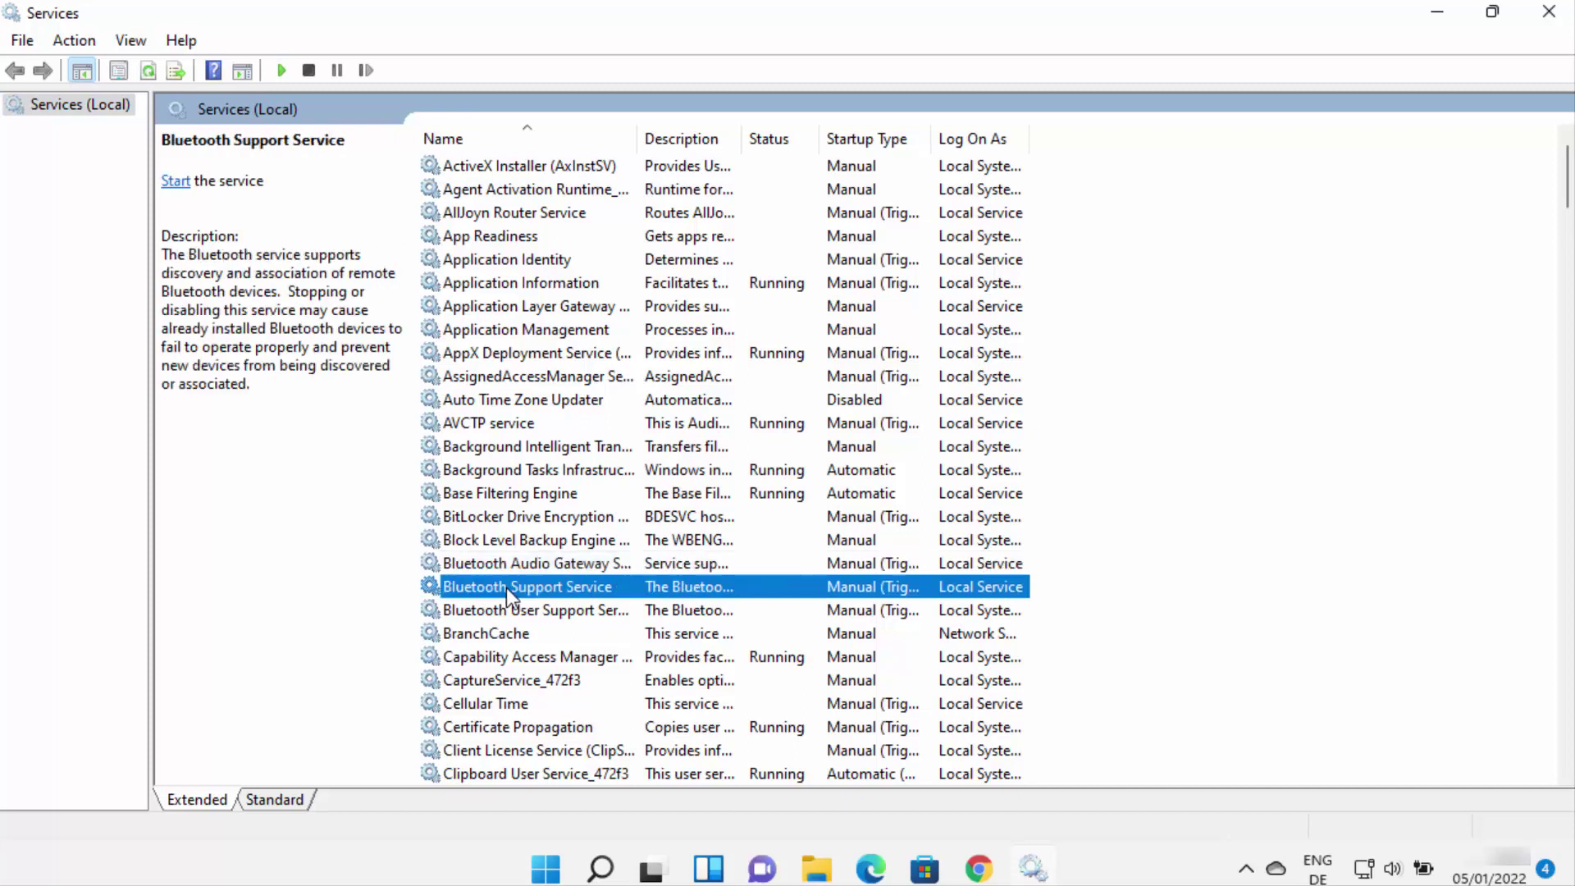
{"action": "left_click", "coordinate": [508, 610]}
{"action": "left_click", "coordinate": [510, 564]}
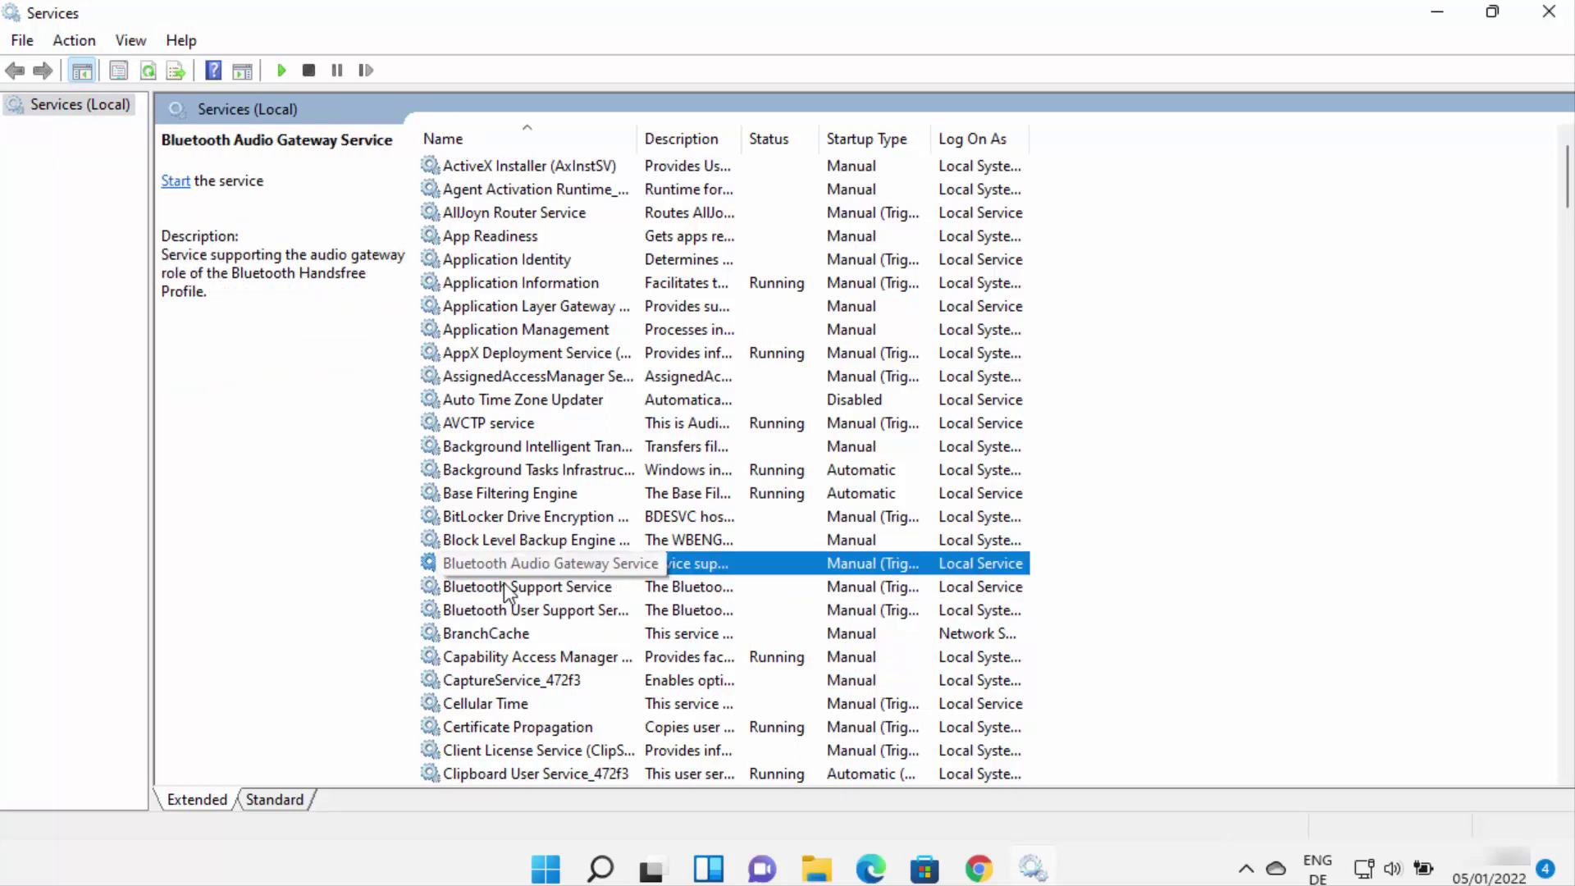
{"action": "left_click", "coordinate": [509, 586]}
{"action": "left_click", "coordinate": [505, 604]}
{"action": "left_click", "coordinate": [510, 564]}
- Set the Bluetooth Audio Gateway Service's startup type to Automatic, start the service and apply the changes
{"action": "right_click", "coordinate": [612, 560]}
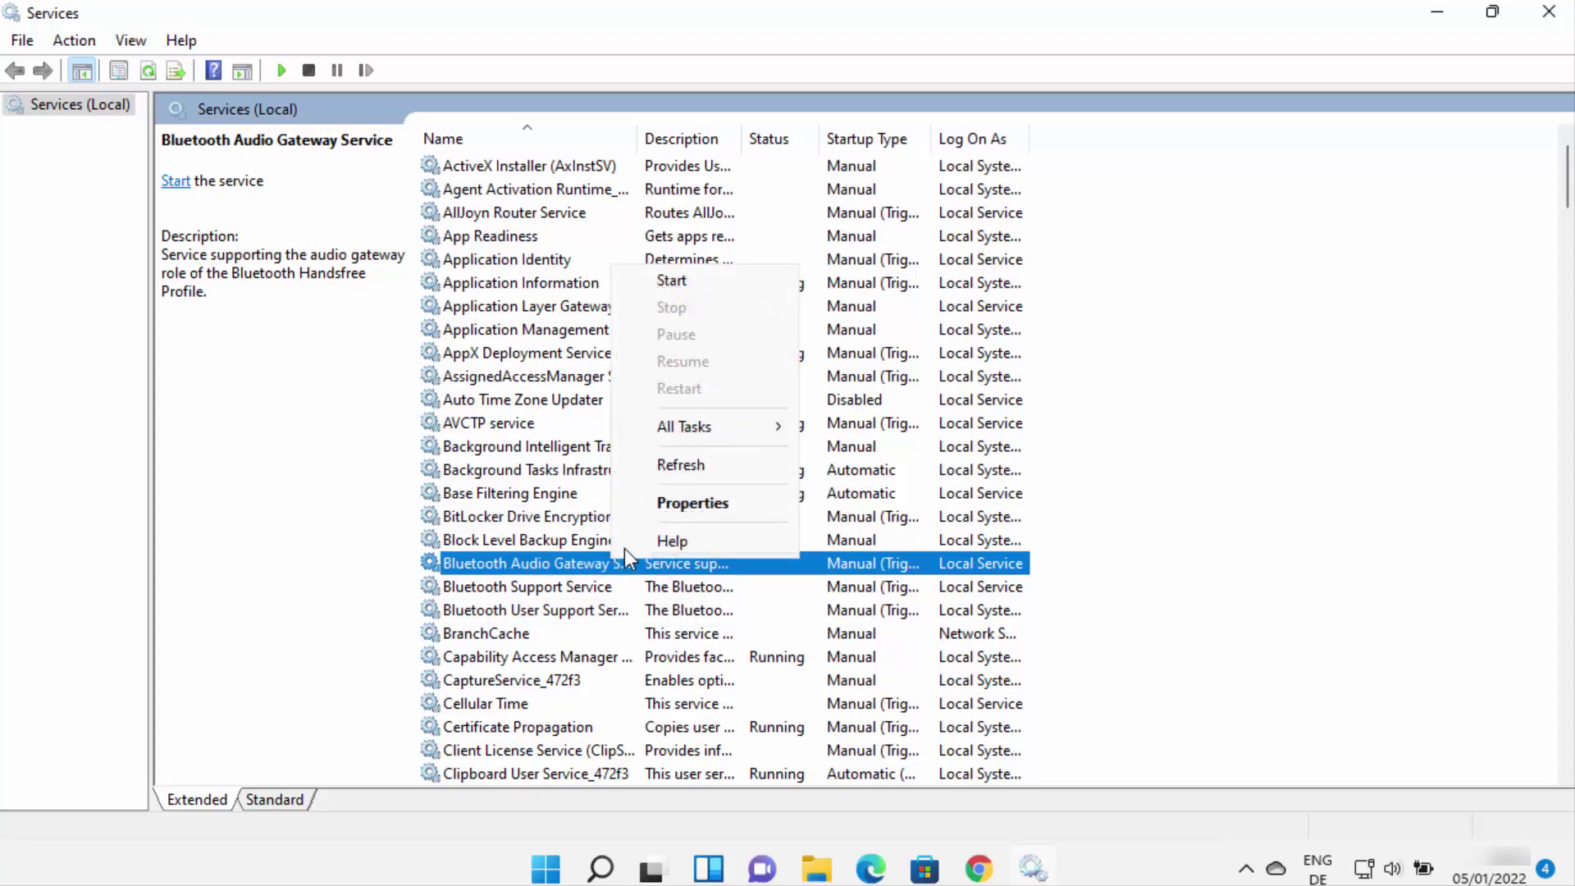
{"action": "left_click", "coordinate": [677, 503]}
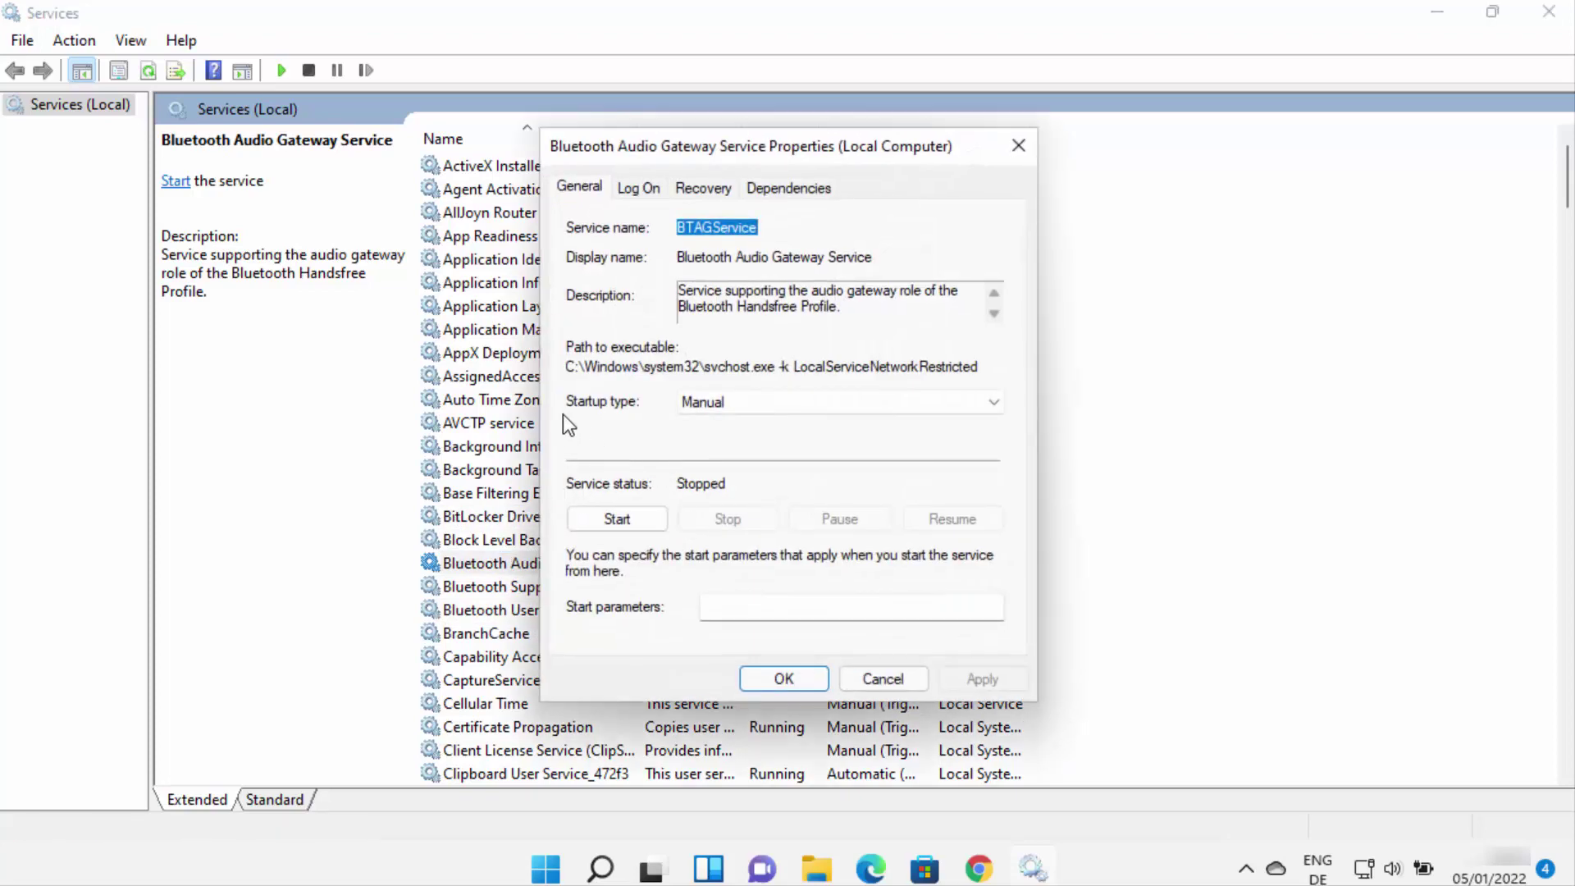
{"action": "left_click", "coordinate": [705, 401]}
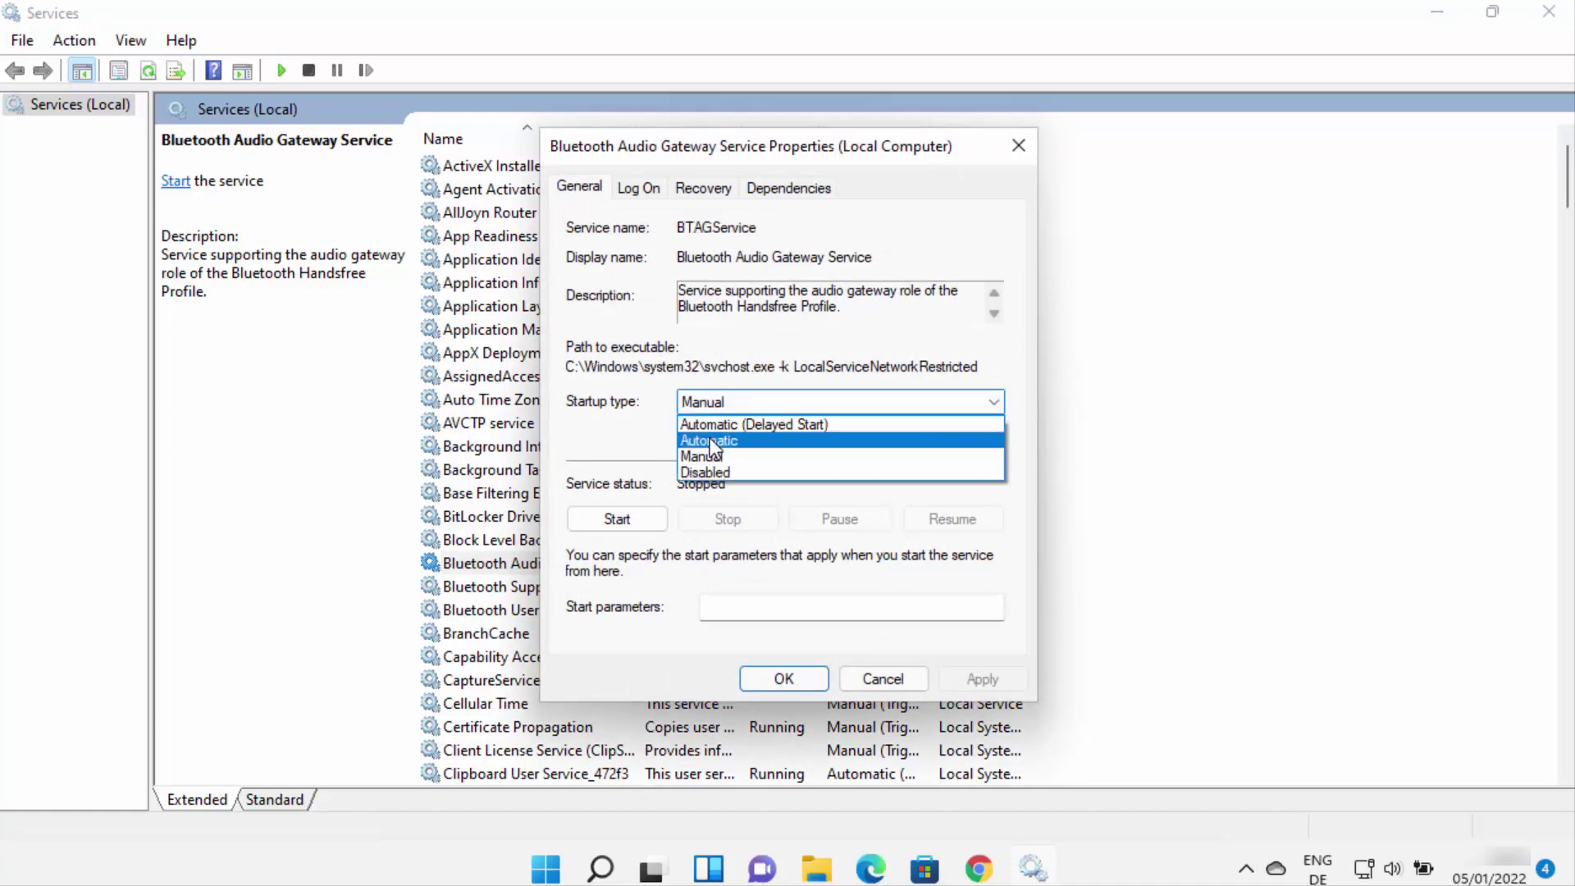
{"action": "left_click", "coordinate": [711, 441]}
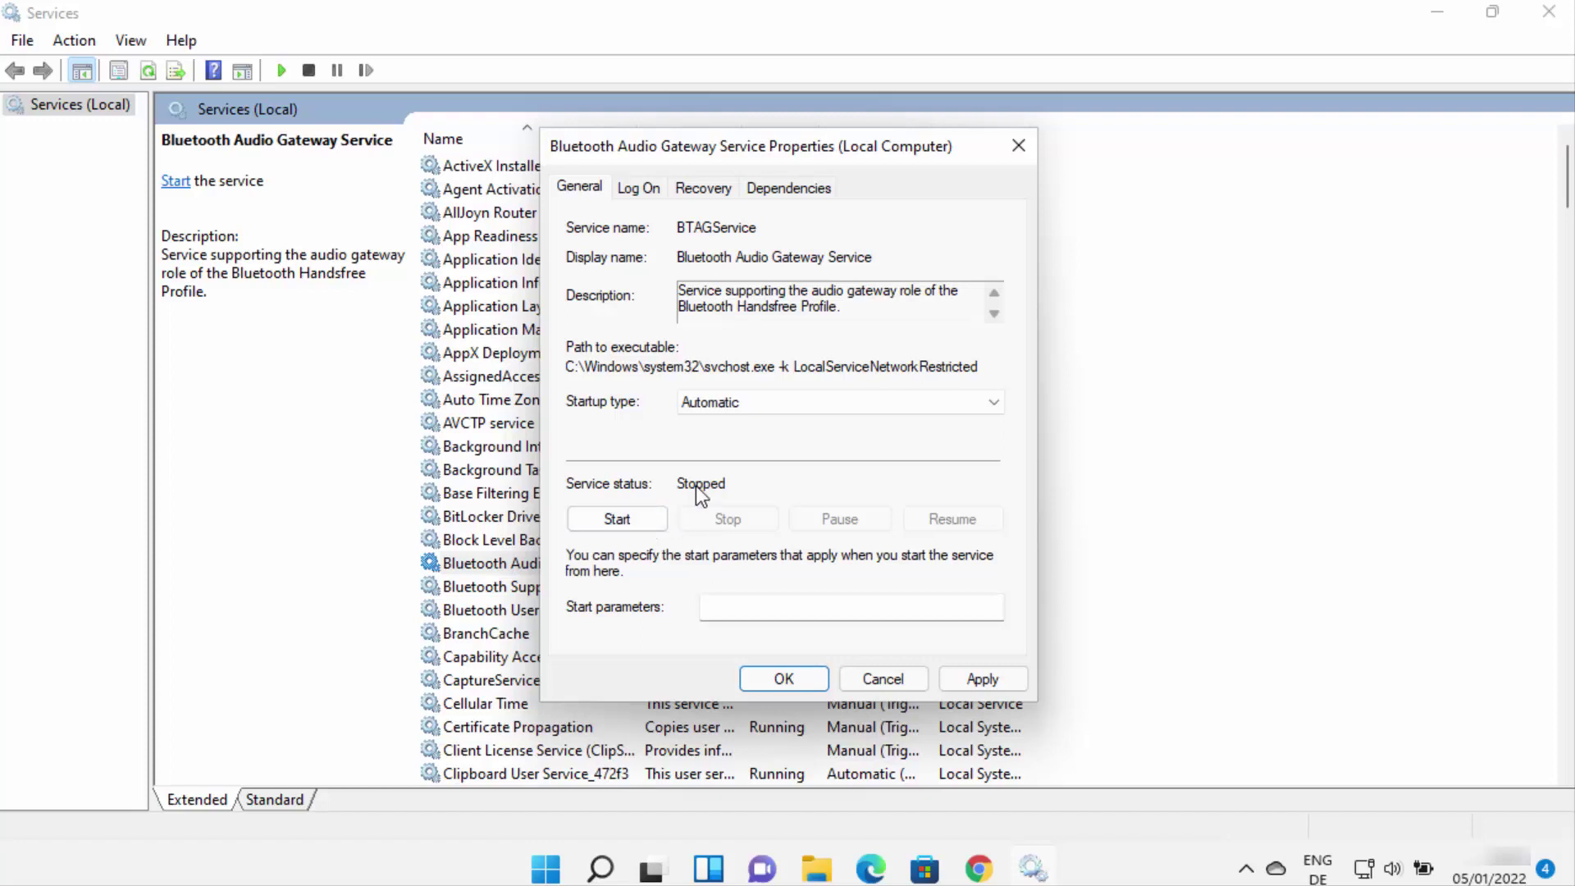
{"action": "left_click", "coordinate": [636, 518]}
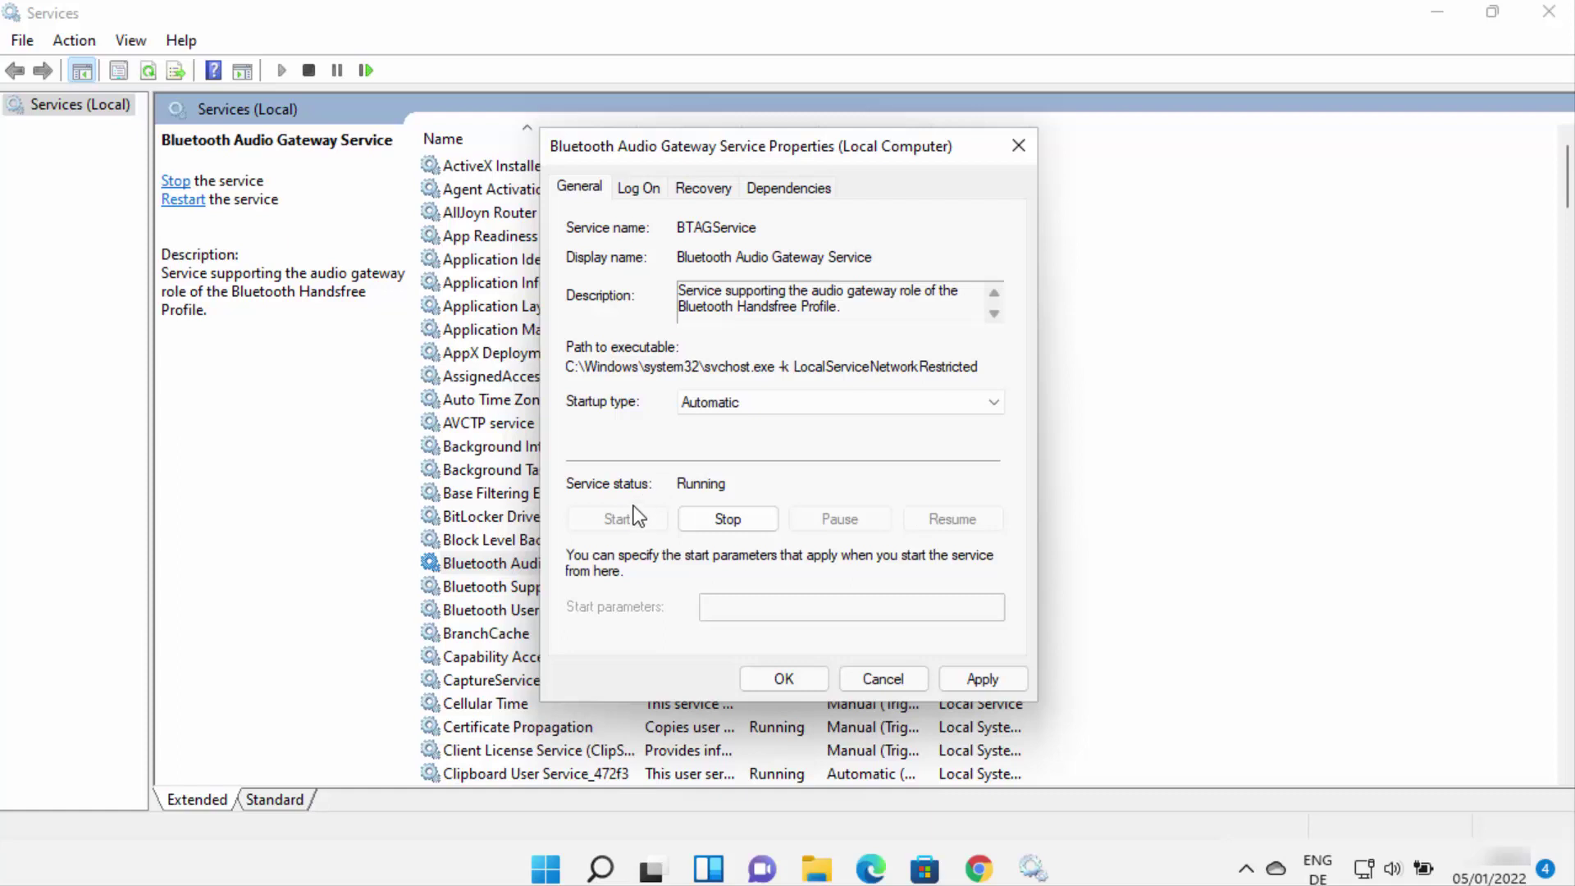
{"action": "left_click", "coordinate": [982, 680]}
{"action": "left_click", "coordinate": [782, 680]}
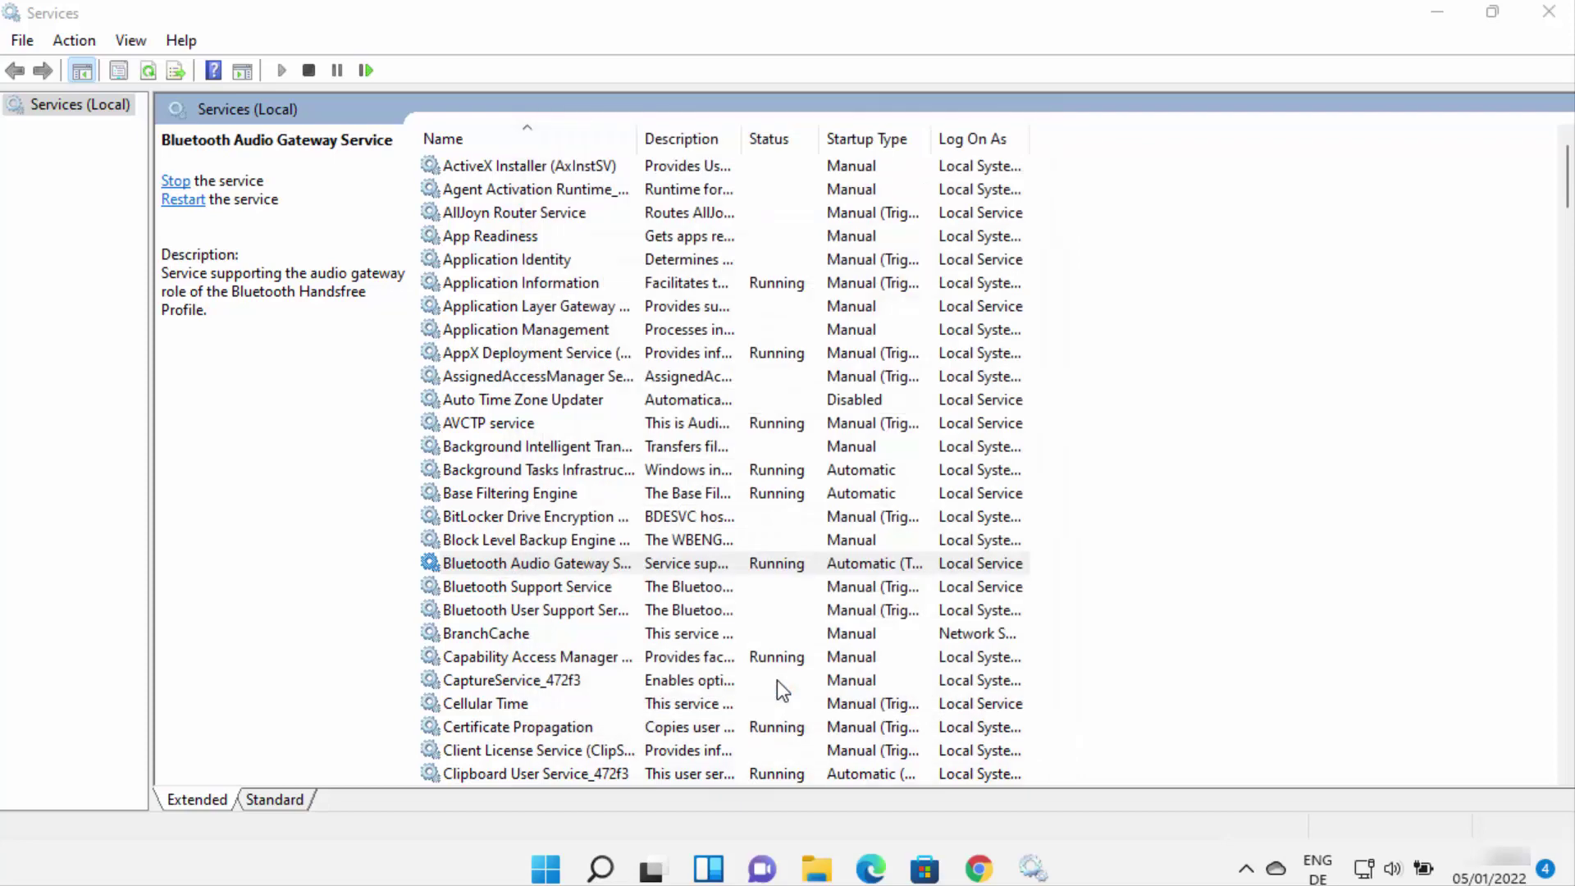
- Set the Bluetooth Support Service's startup type to Automatic, start the service and apply the changes
{"action": "left_click", "coordinate": [717, 566]}
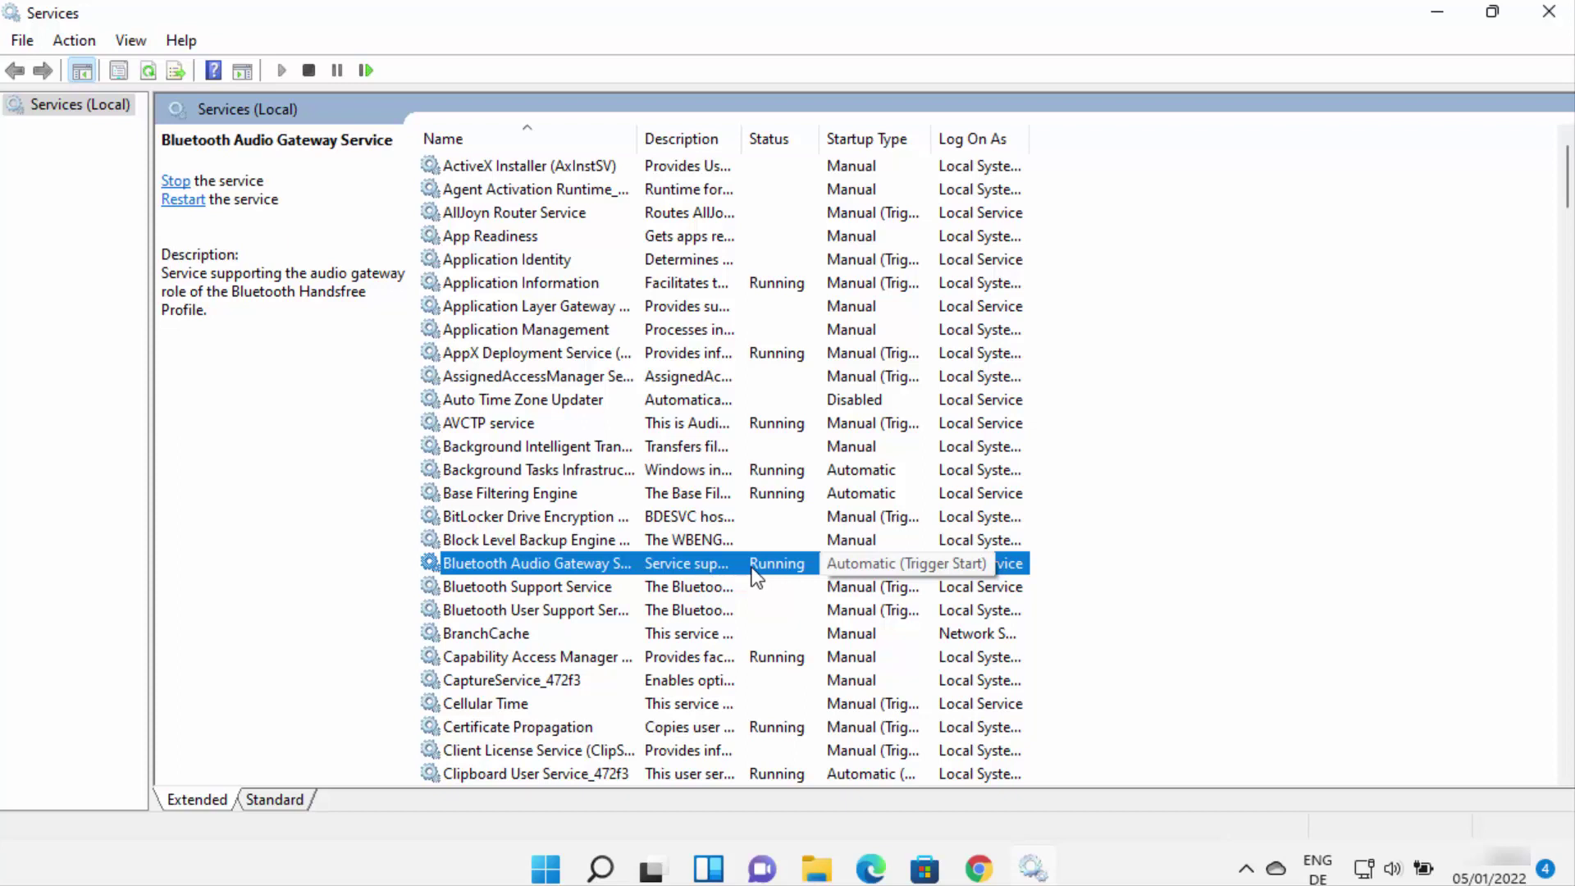
{"action": "left_click", "coordinate": [532, 588]}
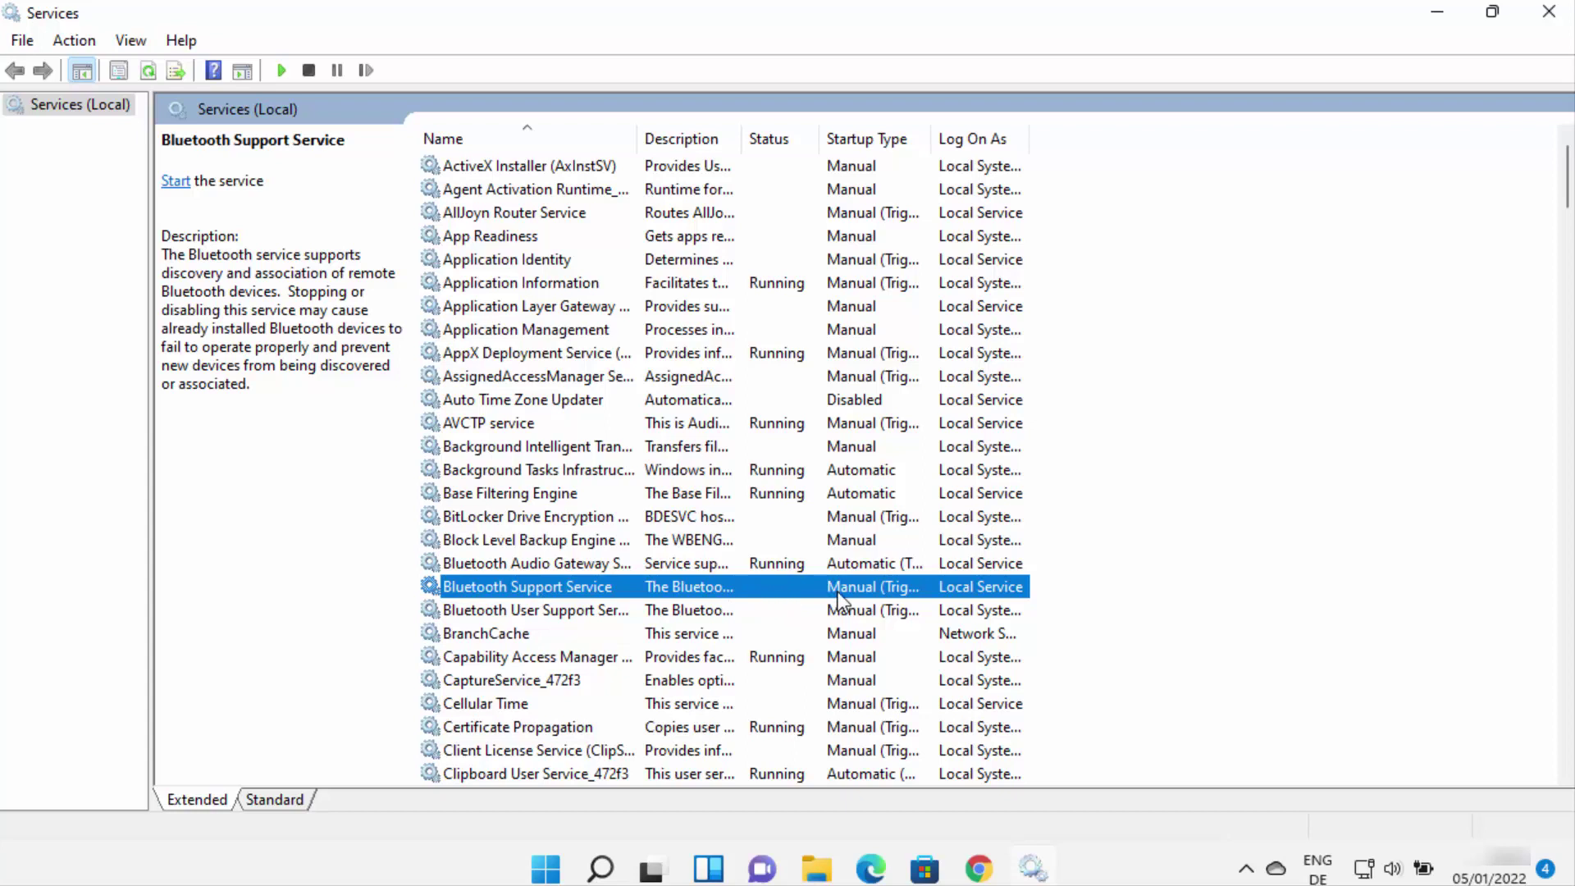
{"action": "left_click", "coordinate": [563, 612]}
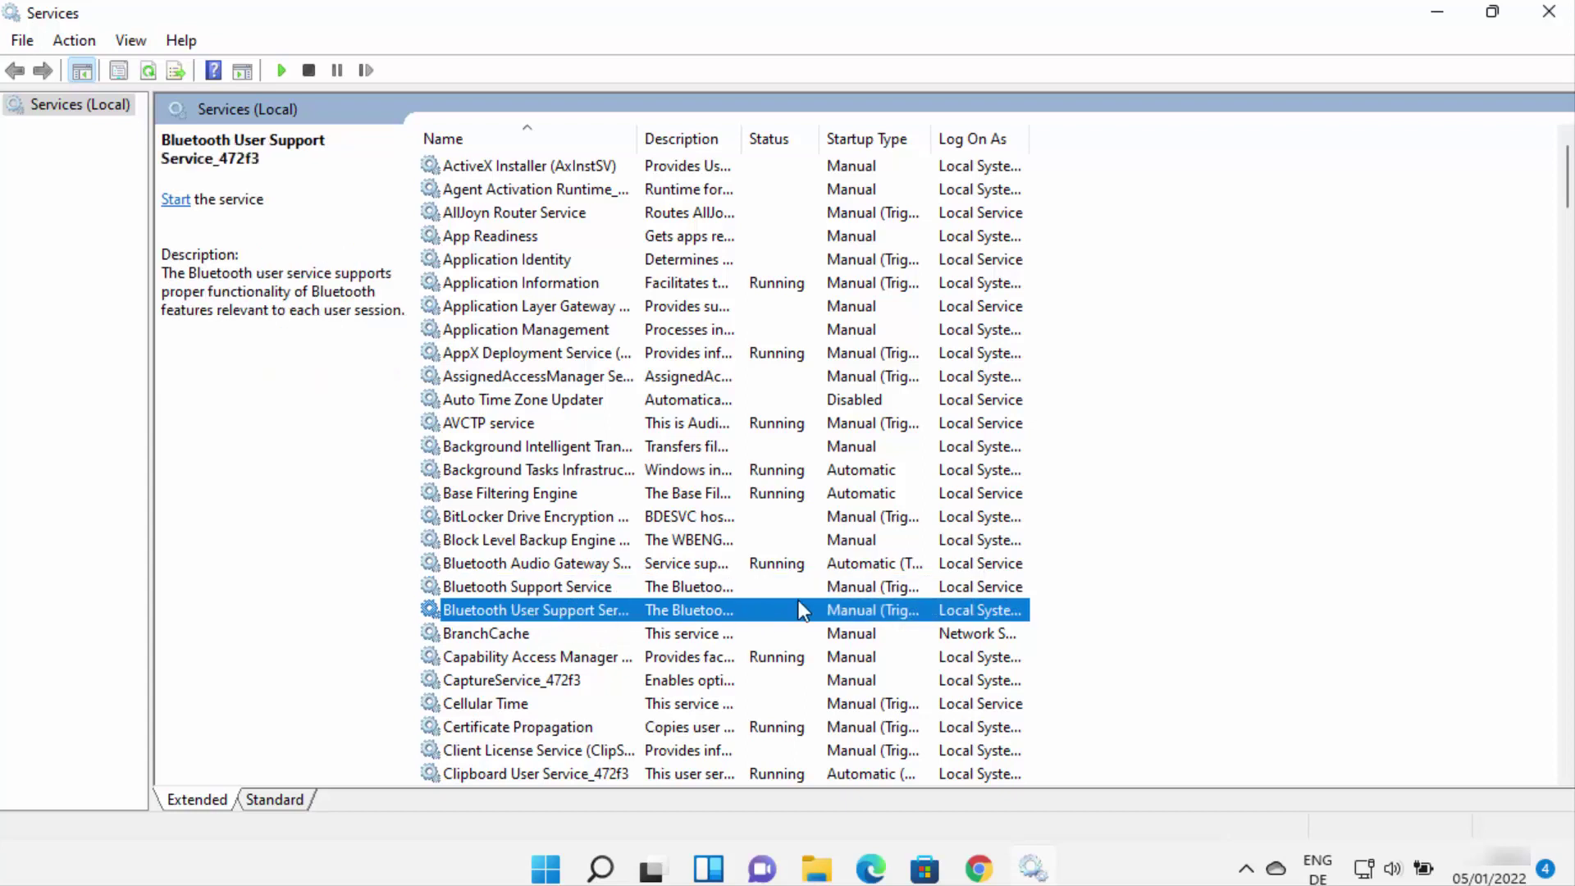
{"action": "right_click", "coordinate": [555, 584]}
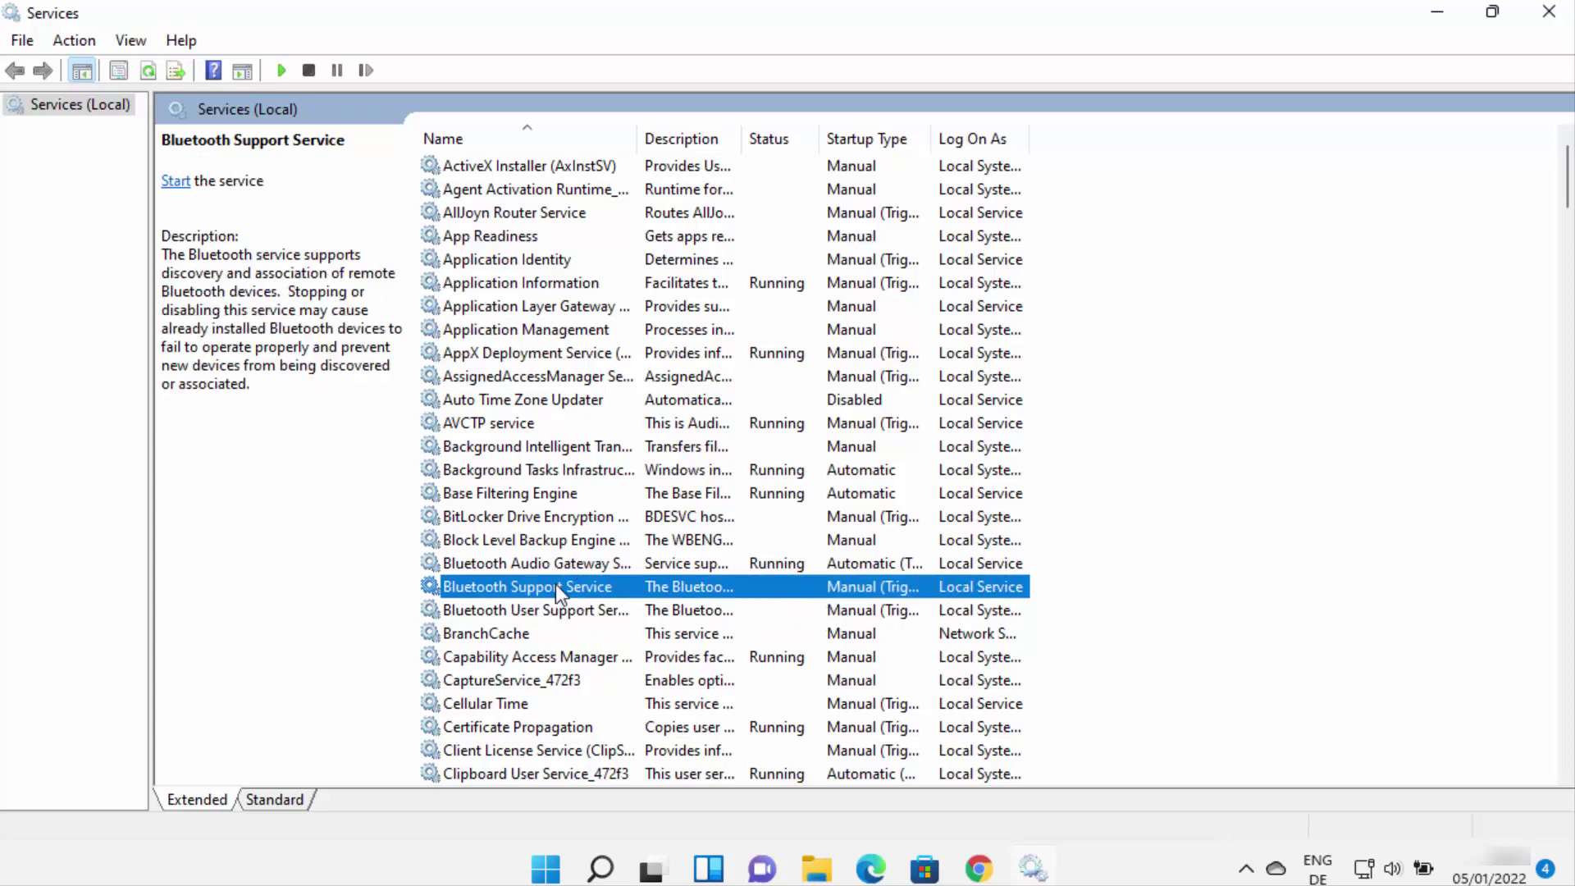
{"action": "left_click", "coordinate": [617, 528]}
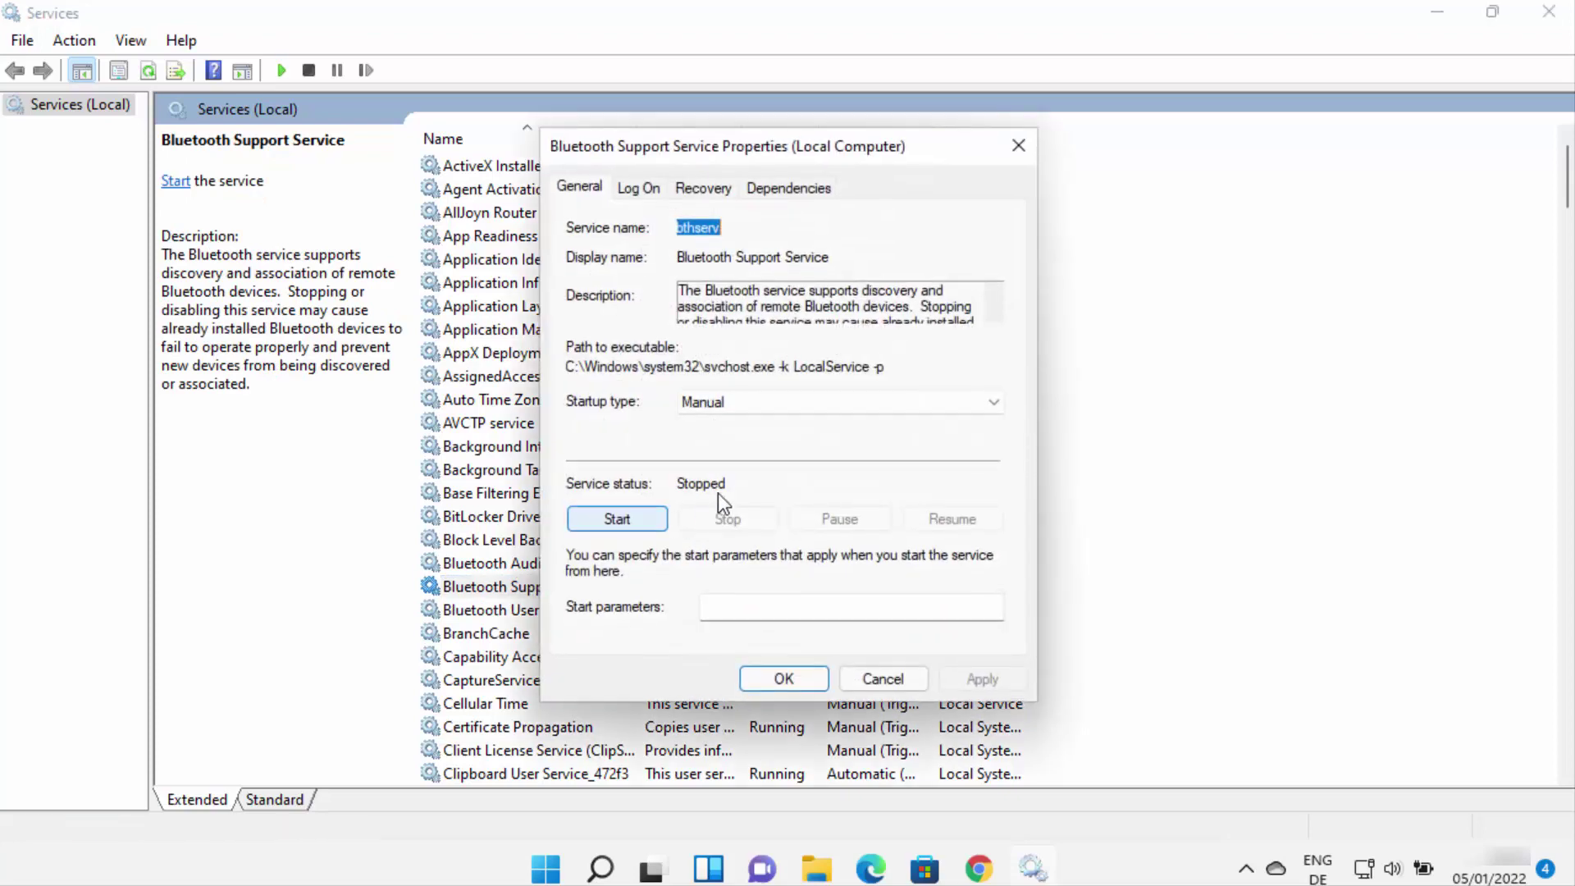
{"action": "left_click", "coordinate": [786, 399]}
{"action": "left_click", "coordinate": [756, 443]}
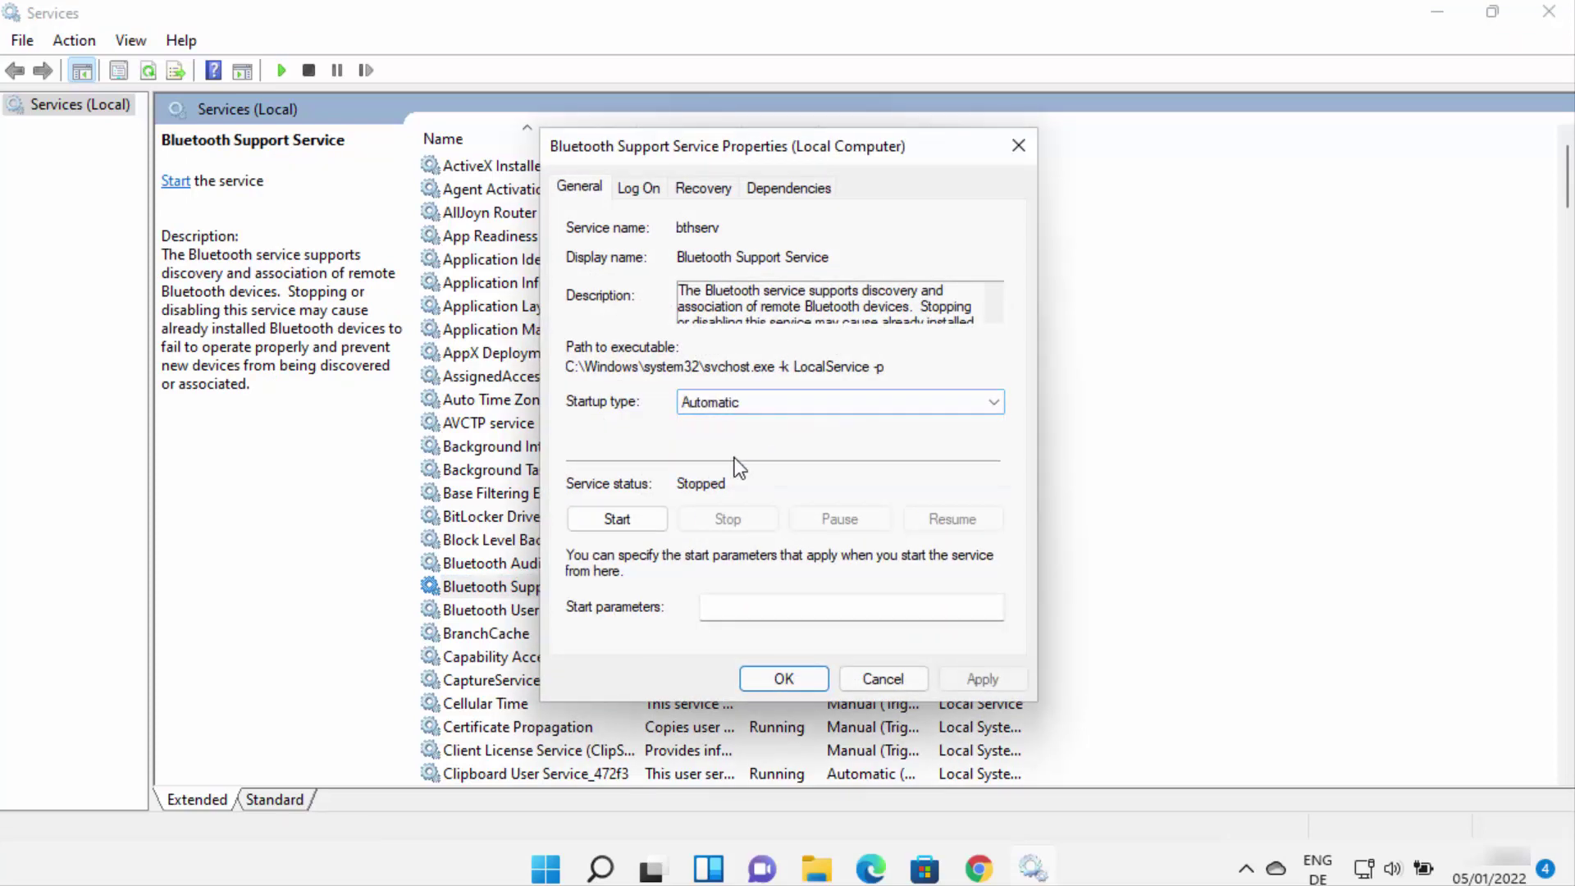
{"action": "left_click", "coordinate": [638, 517]}
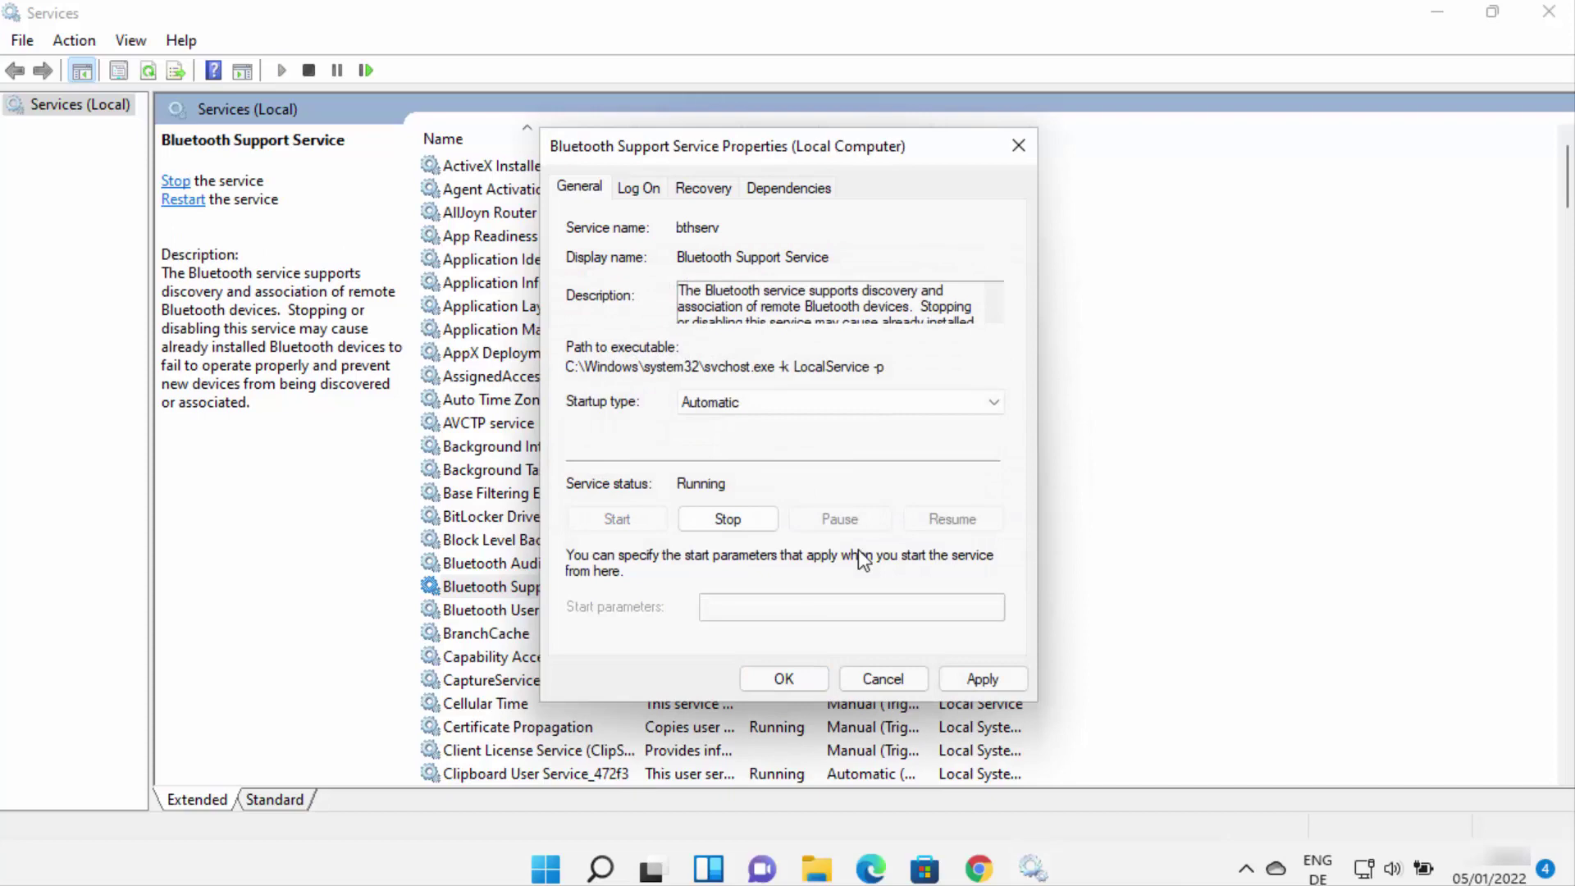
{"action": "left_click", "coordinate": [980, 679]}
{"action": "left_click", "coordinate": [786, 679]}
- Start the Bluetooth User Support Service from its properties and close the Services window
{"action": "left_click", "coordinate": [579, 612]}
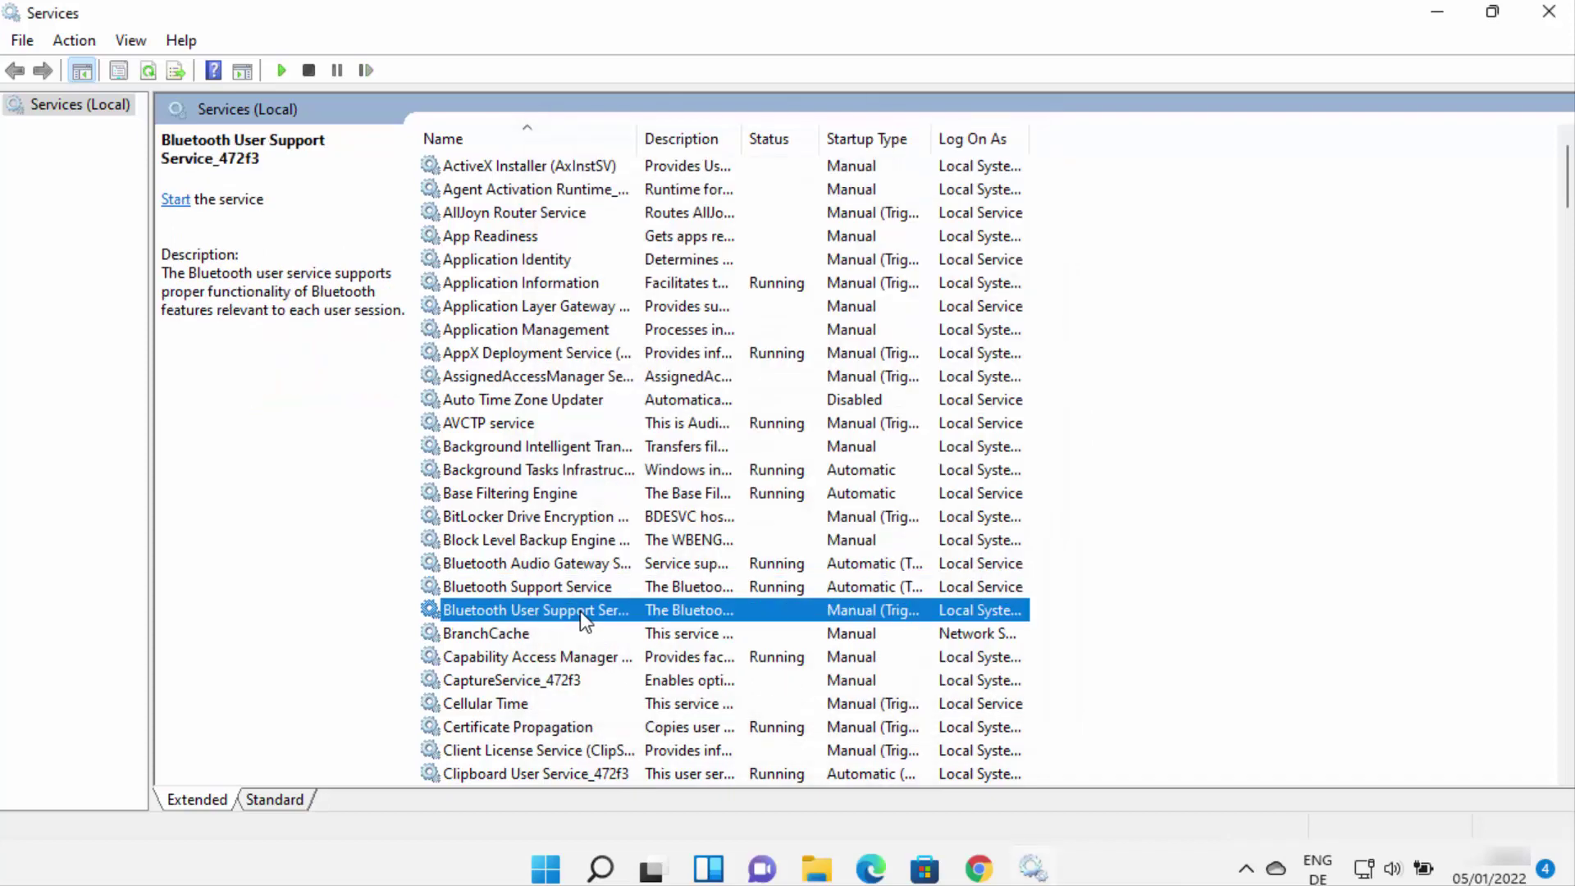
{"action": "right_click", "coordinate": [580, 612]}
{"action": "left_click", "coordinate": [616, 559]}
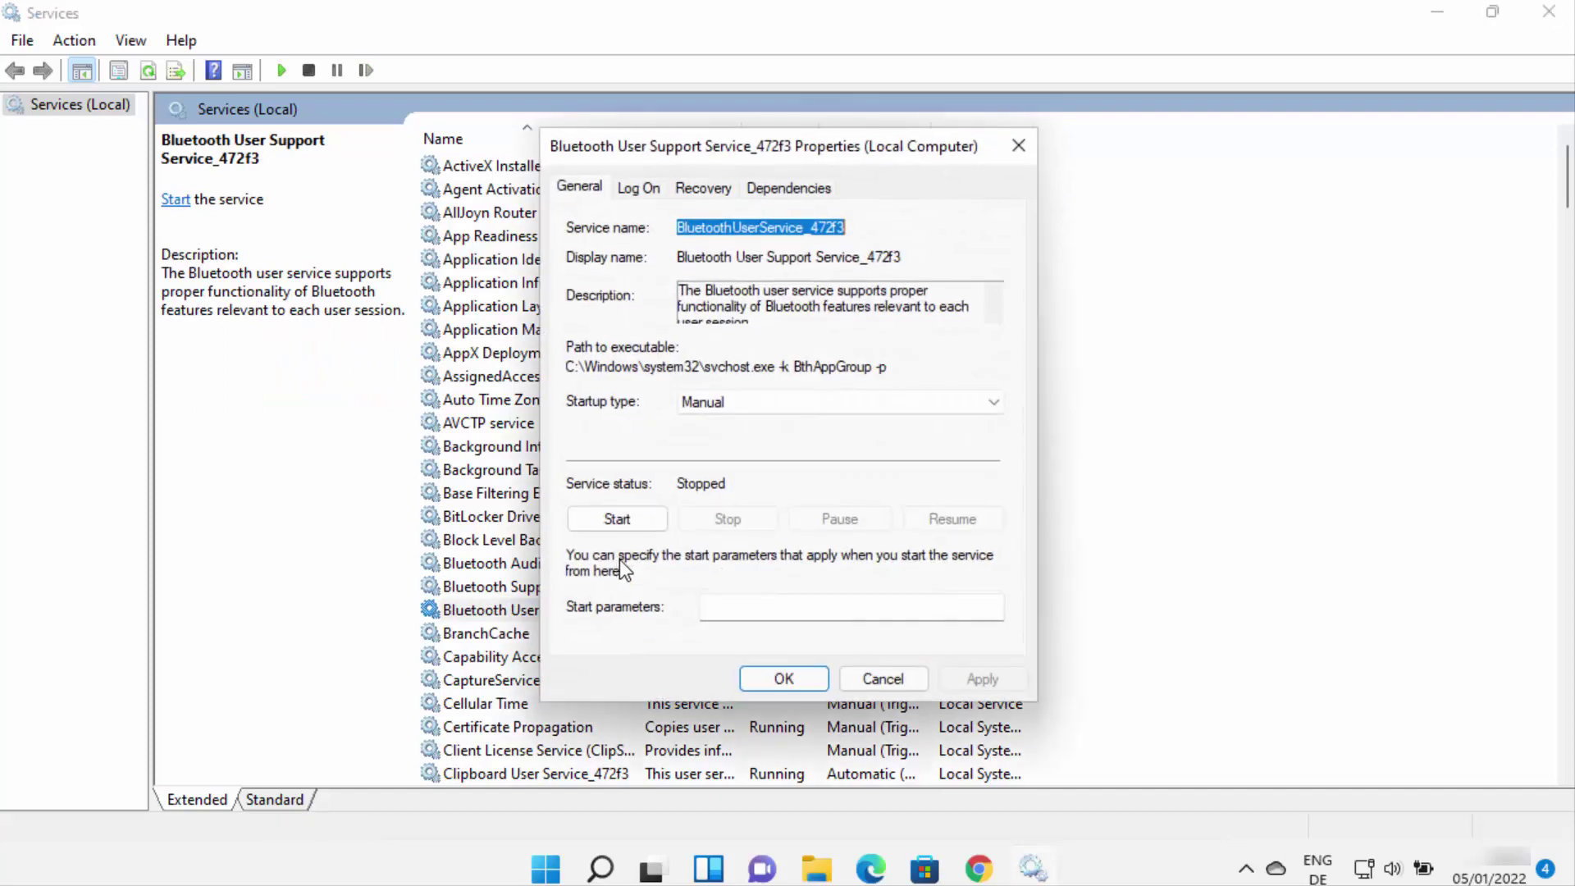
{"action": "key", "text": "Escape"}
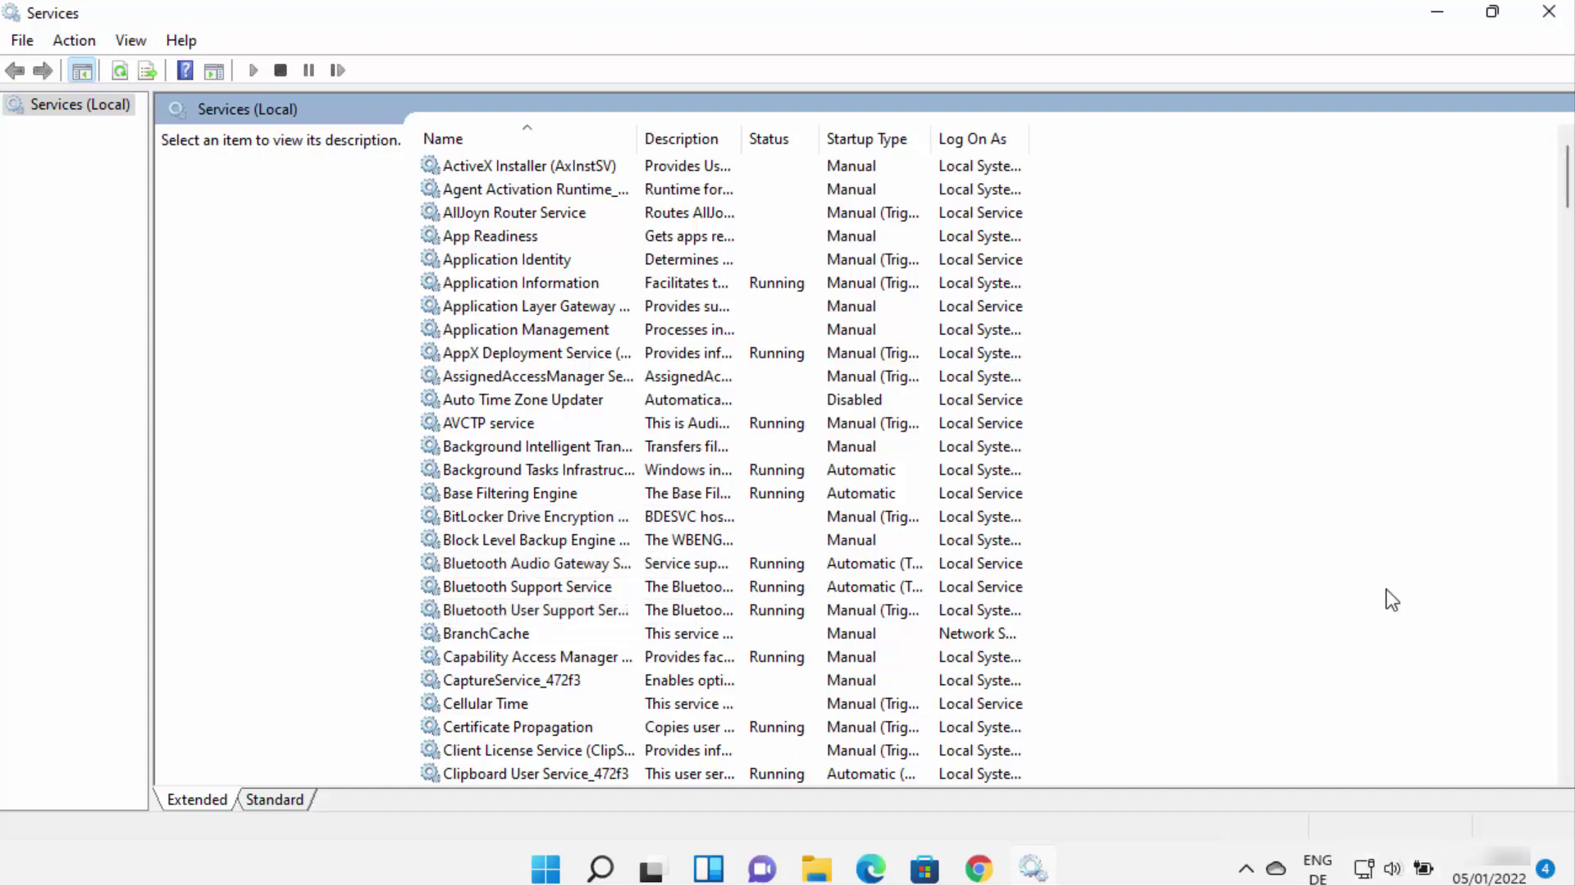
{"action": "left_click", "coordinate": [1549, 14]}
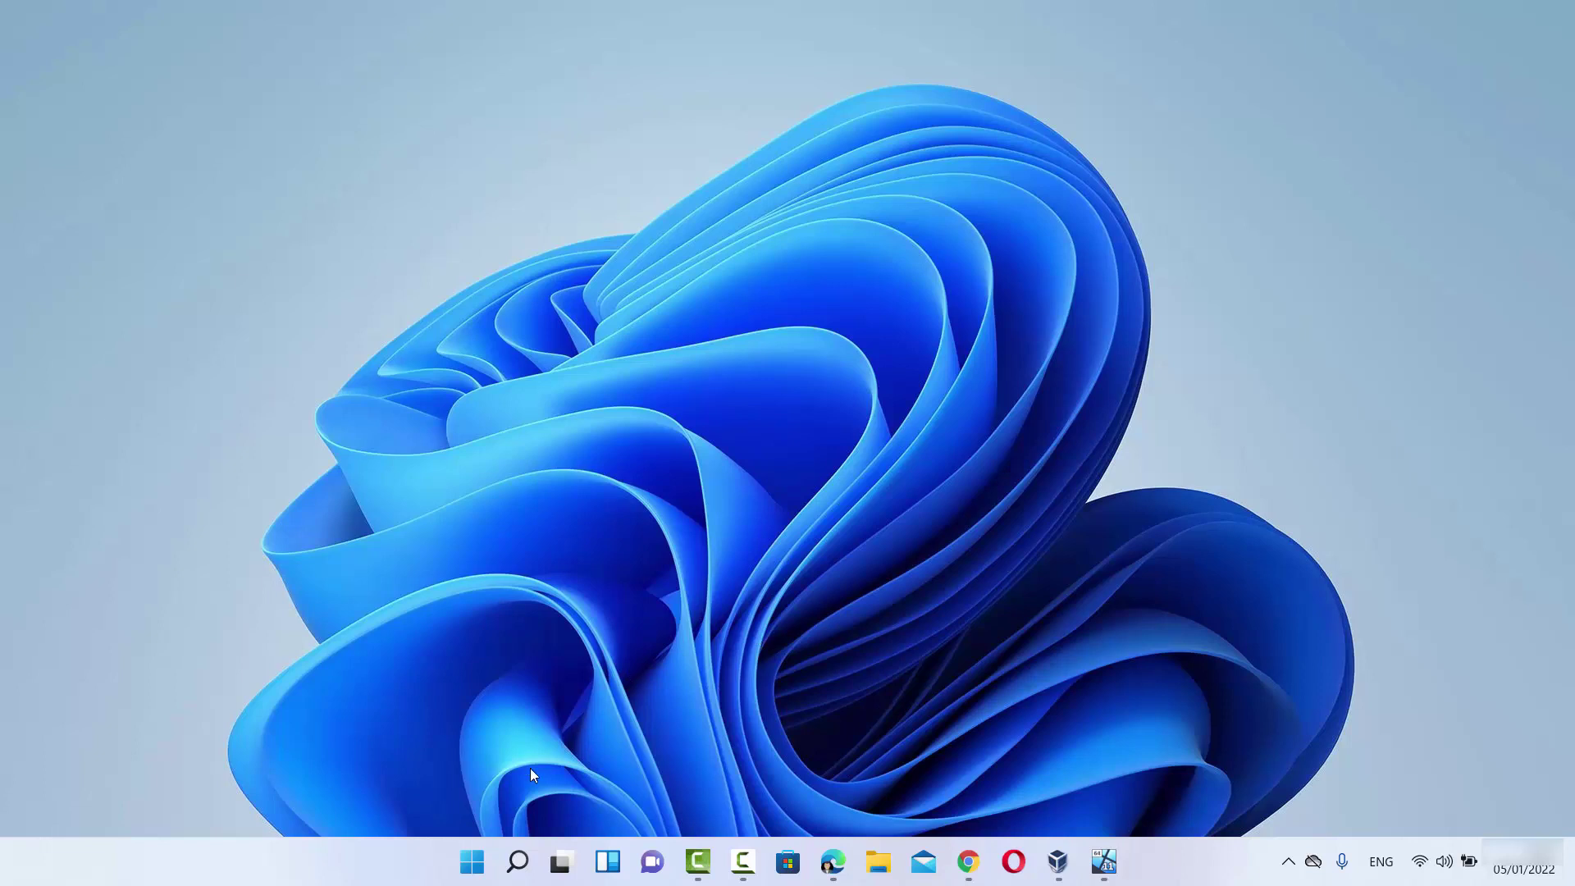
- Search Windows for "trouble", open Troubleshoot settings and go to the Other trouble-shooters page
{"action": "left_click", "coordinate": [517, 863]}
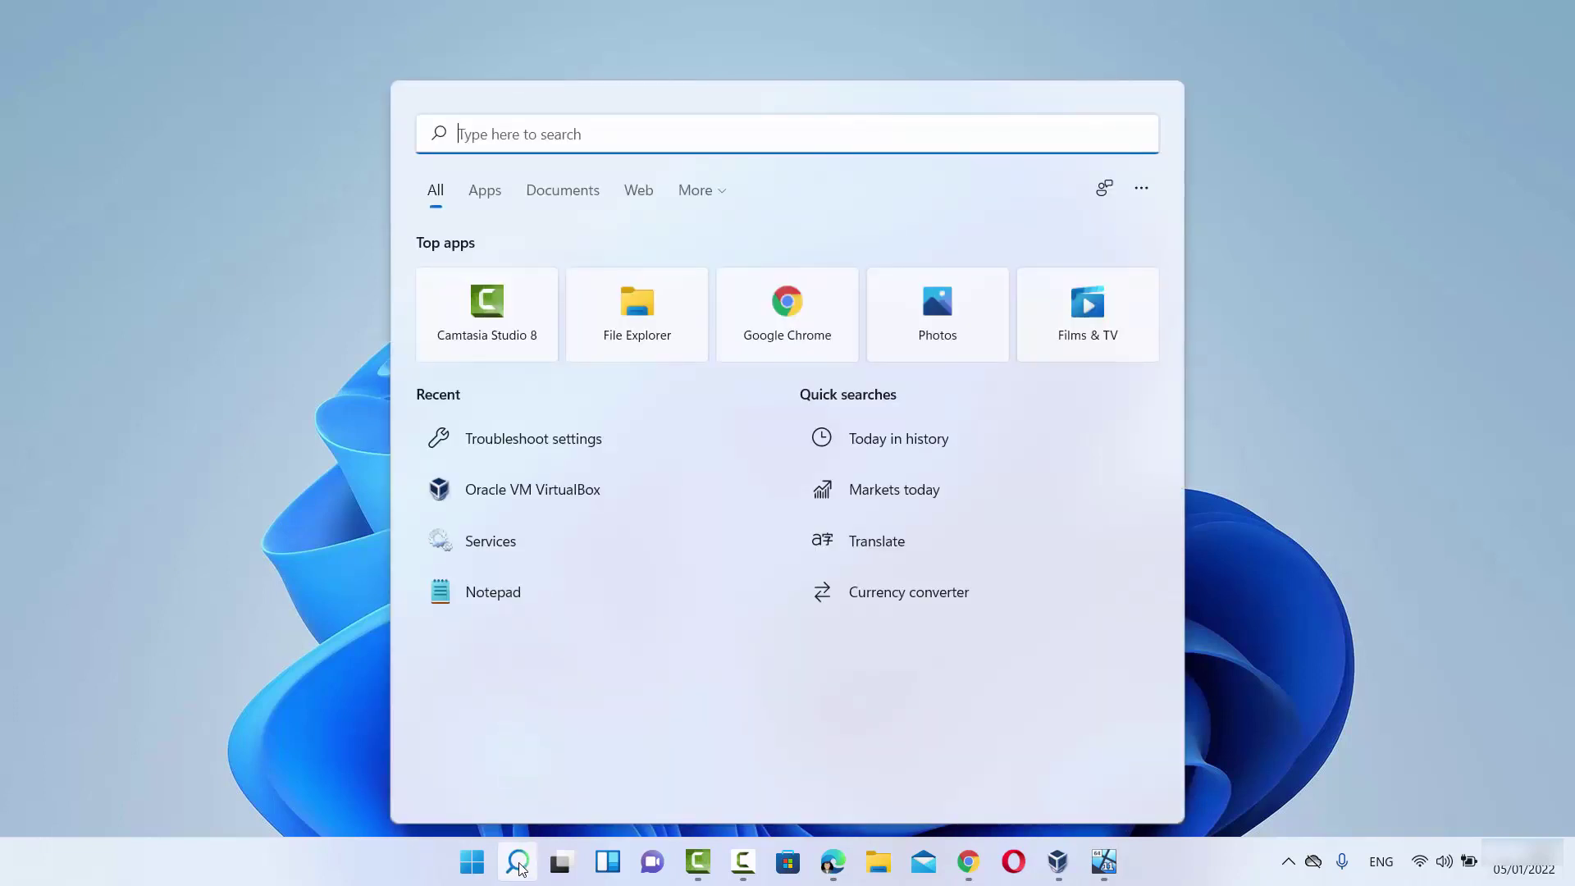
{"action": "type", "text": "trouble"}
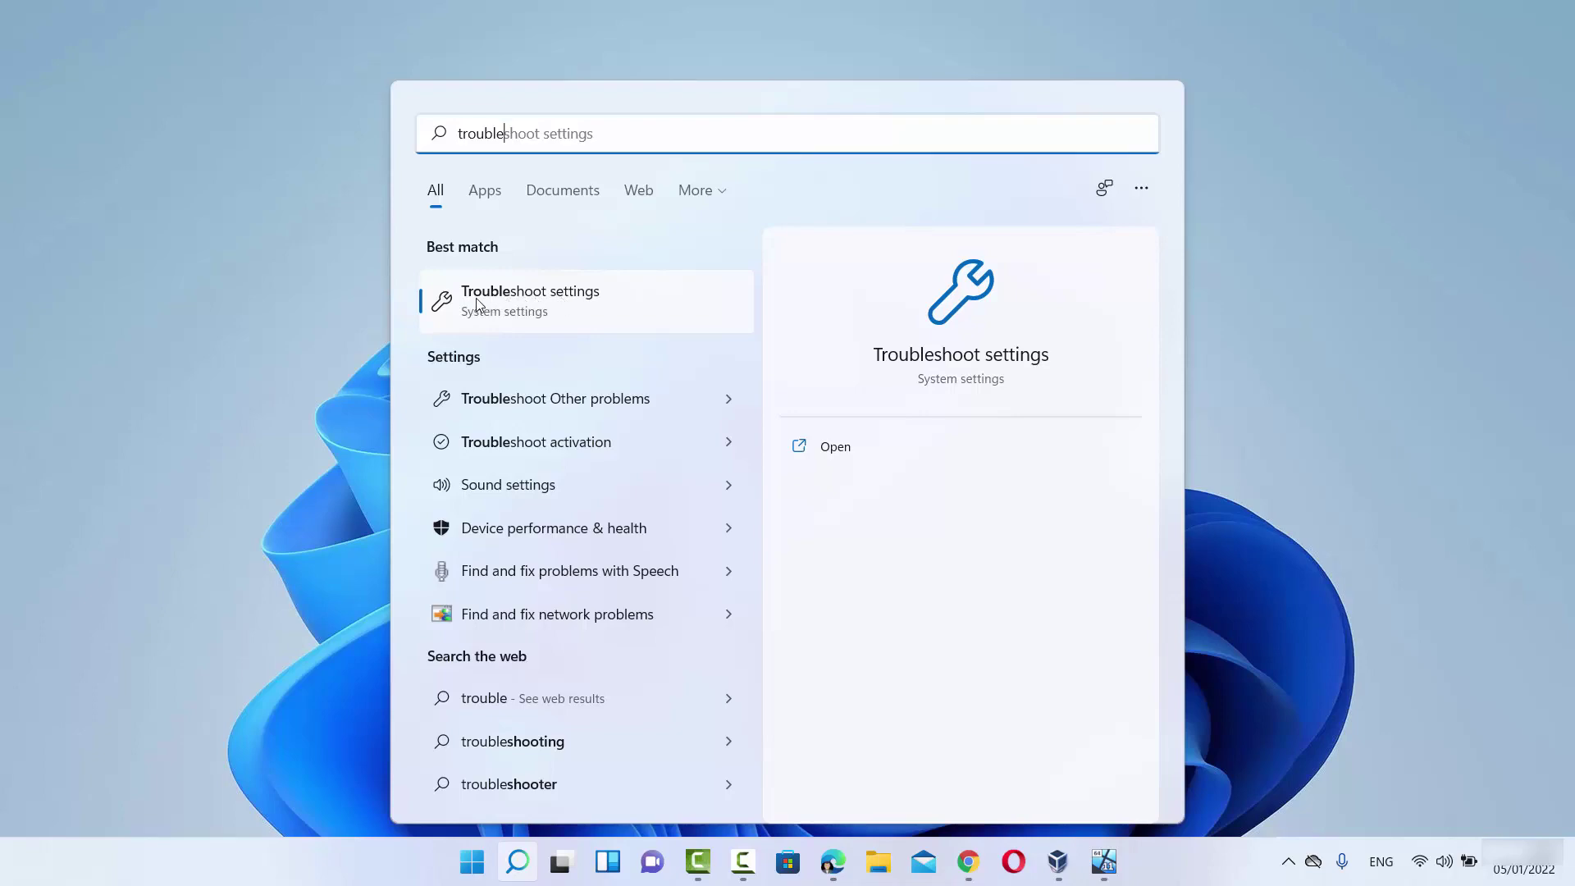
{"action": "left_click", "coordinate": [525, 306]}
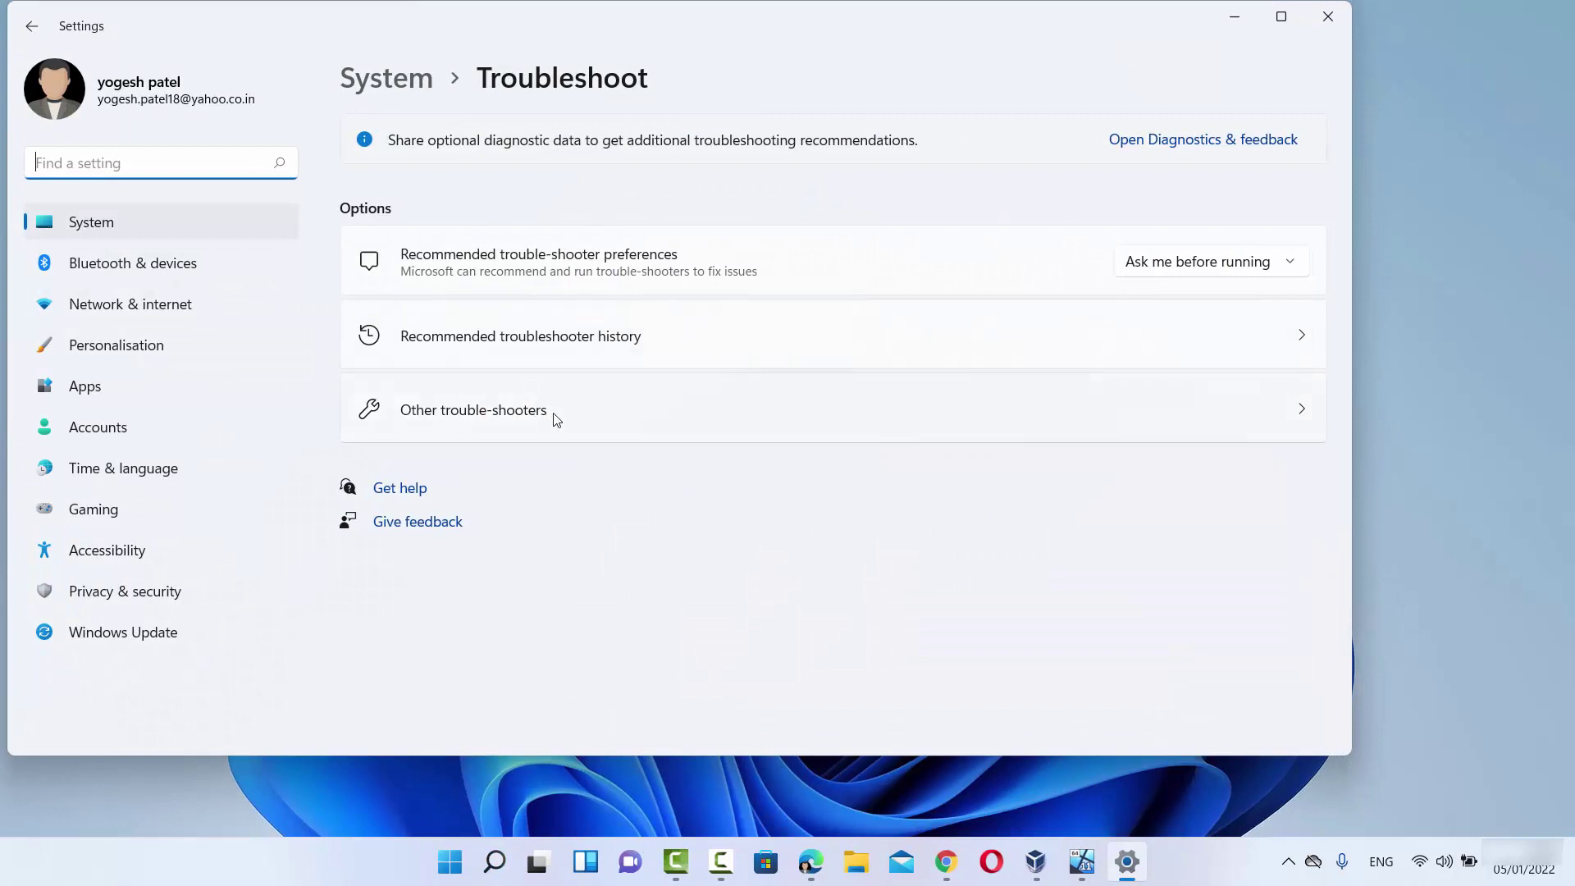
{"action": "left_click", "coordinate": [484, 414]}
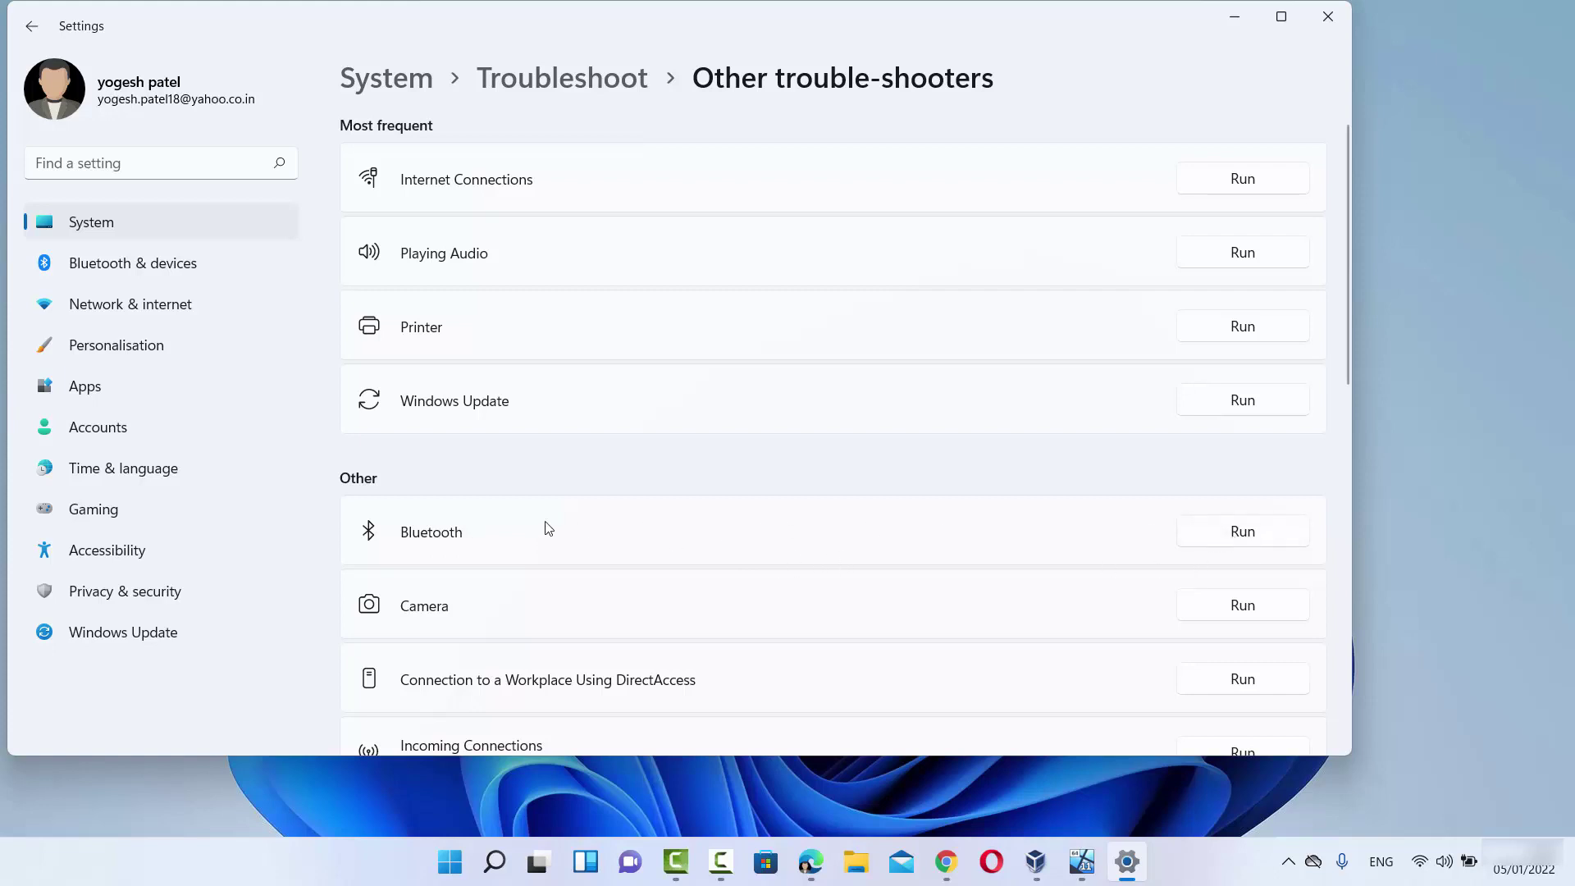
- Run the Bluetooth troubleshooter, close it when it completes and close Settings
{"action": "left_click", "coordinate": [1244, 532]}
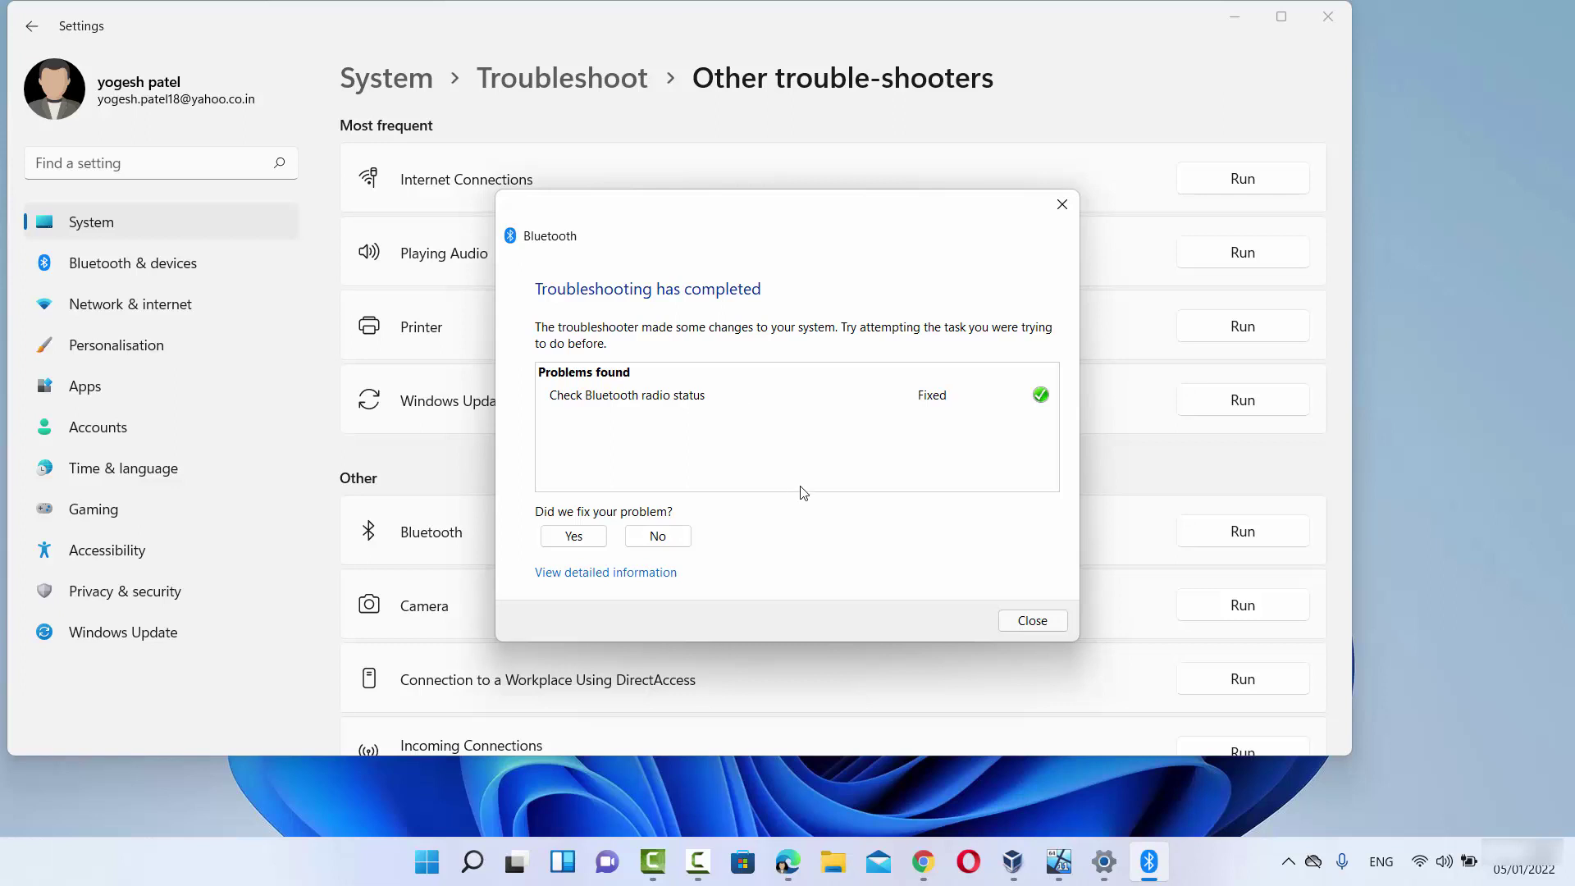
{"action": "left_click", "coordinate": [1036, 623]}
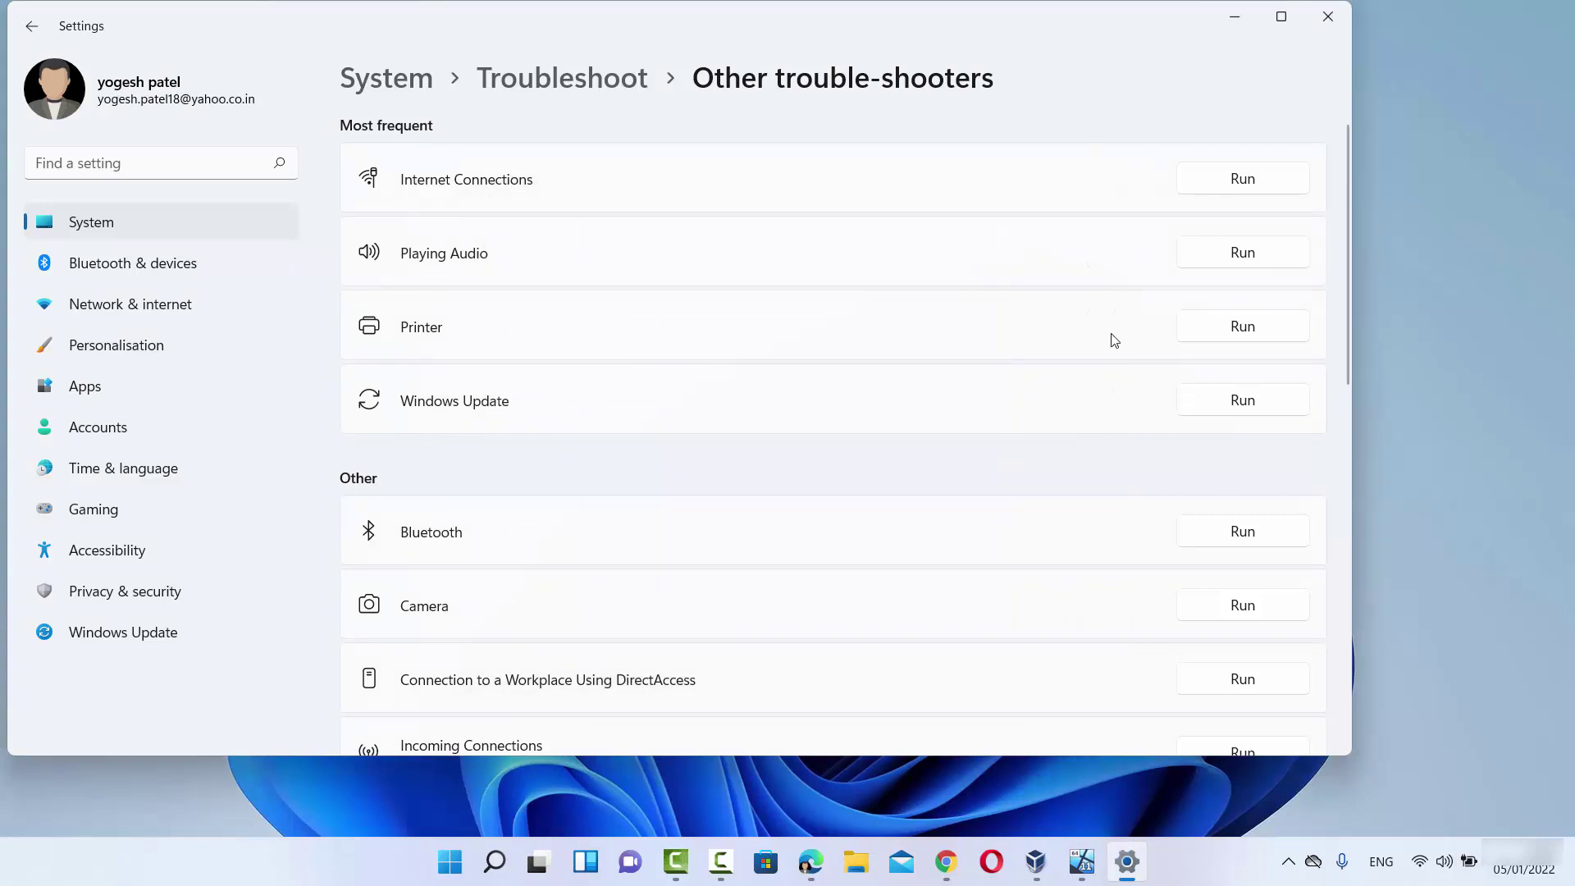
{"action": "left_click", "coordinate": [1329, 16]}
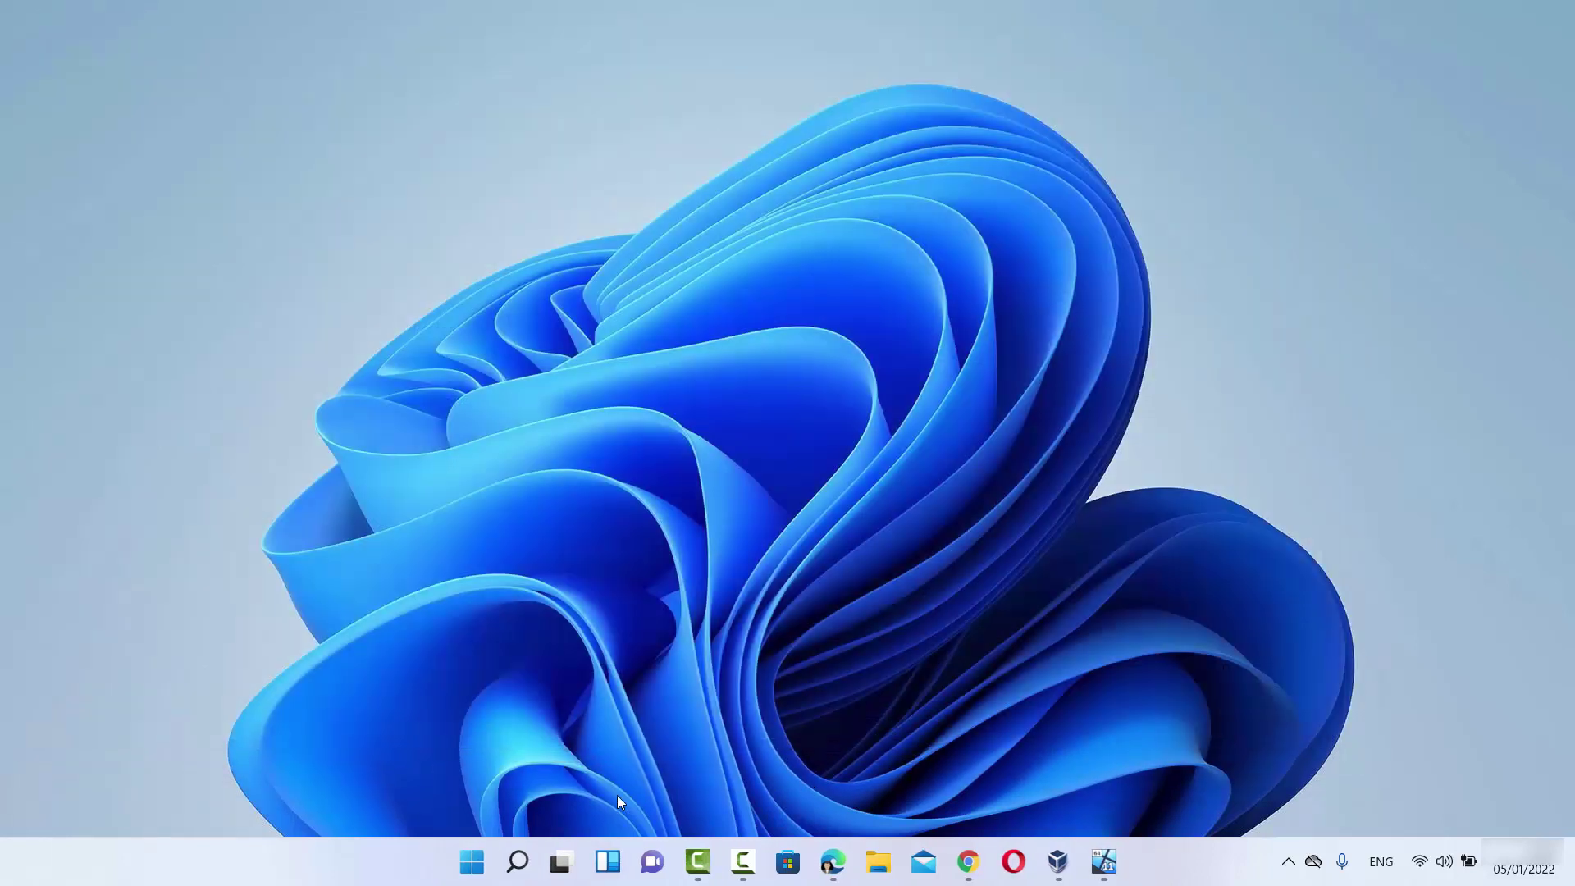
- Open Device Manager, maximize its window and expand the Bluetooth device category
{"action": "right_click", "coordinate": [476, 865]}
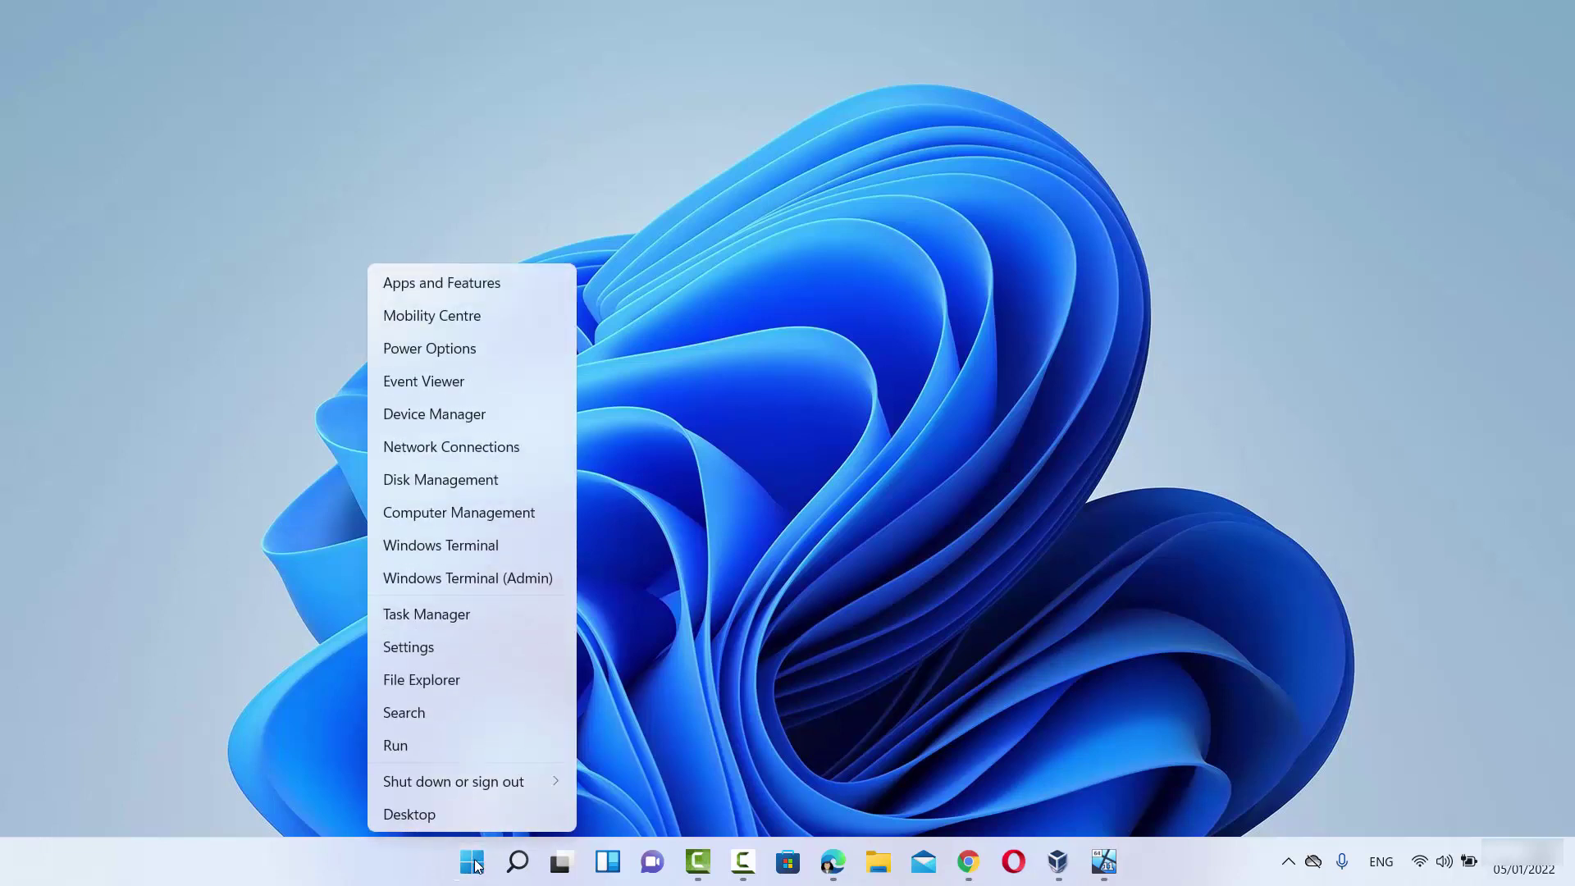
{"action": "right_click", "coordinate": [468, 868]}
{"action": "right_click", "coordinate": [470, 868]}
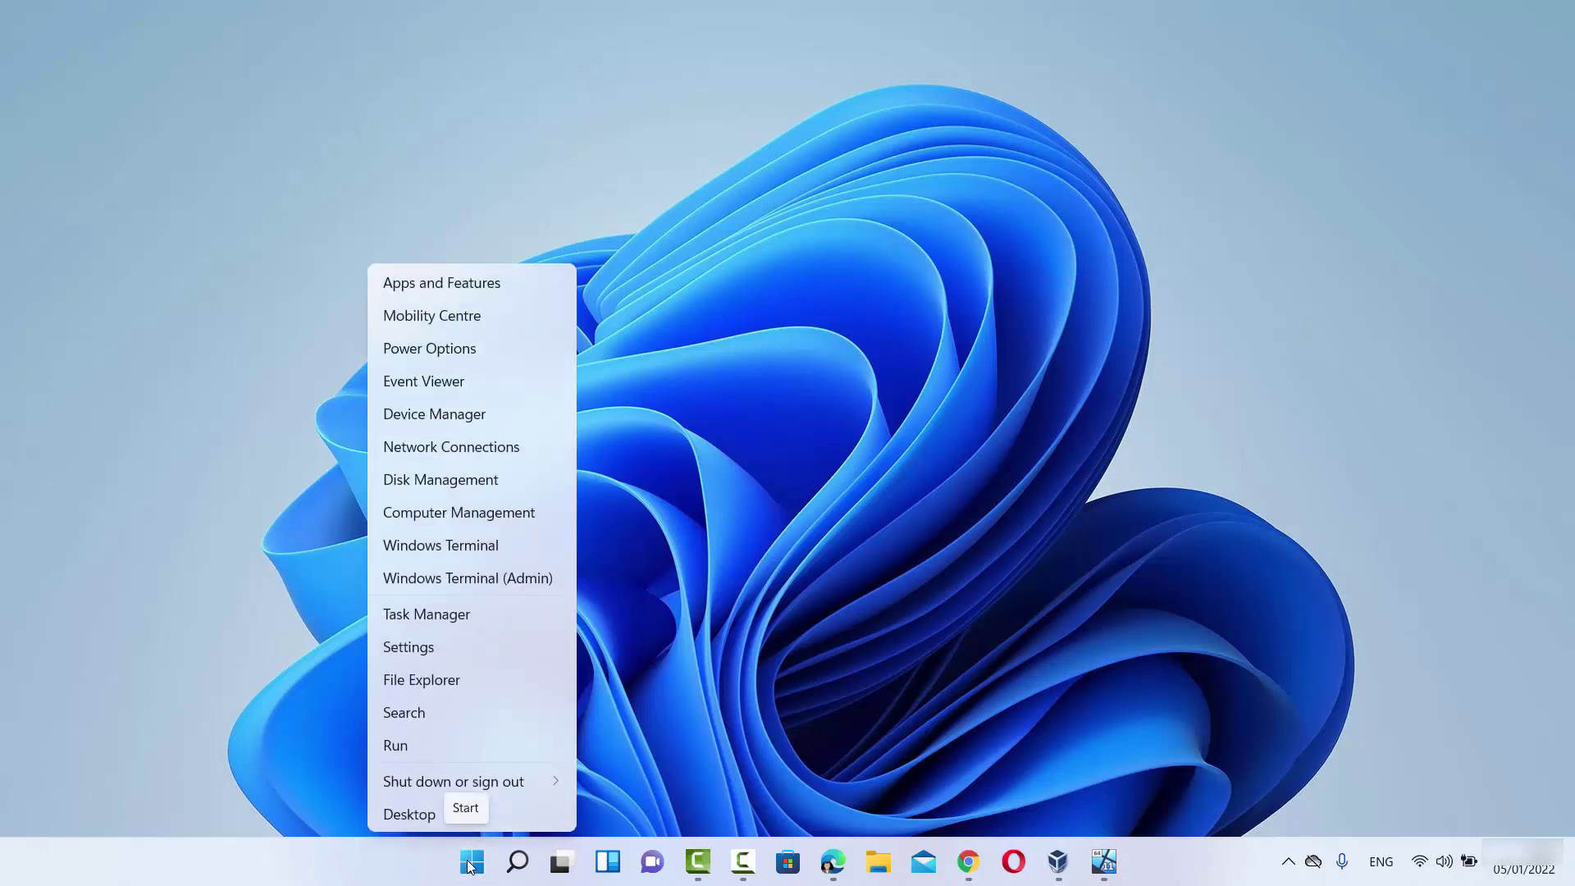
{"action": "left_click", "coordinate": [406, 418]}
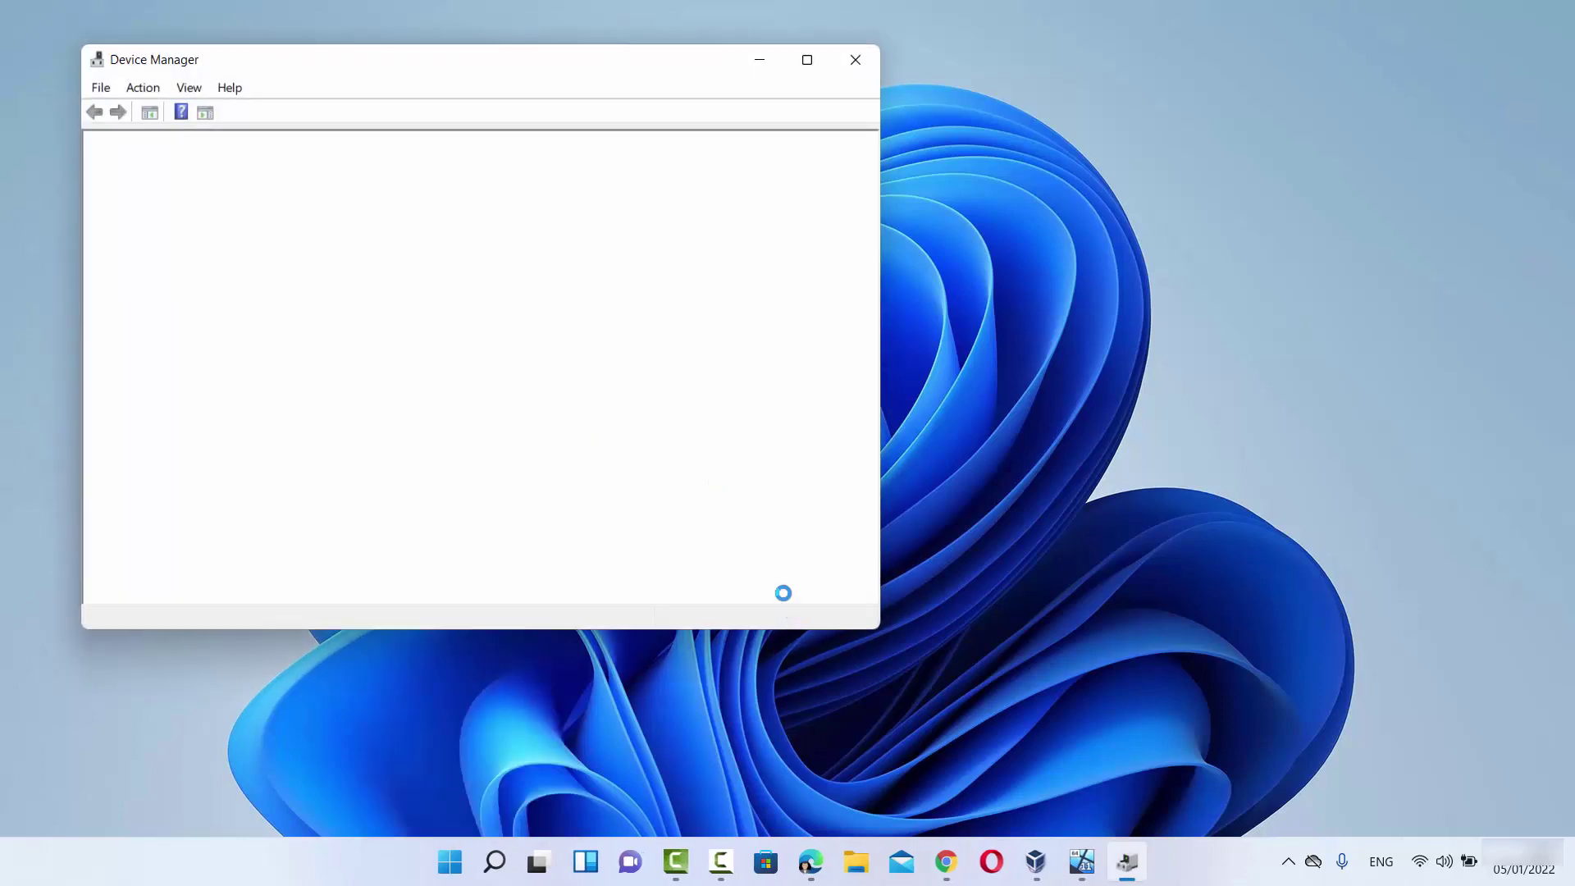
{"action": "left_click", "coordinate": [807, 59]}
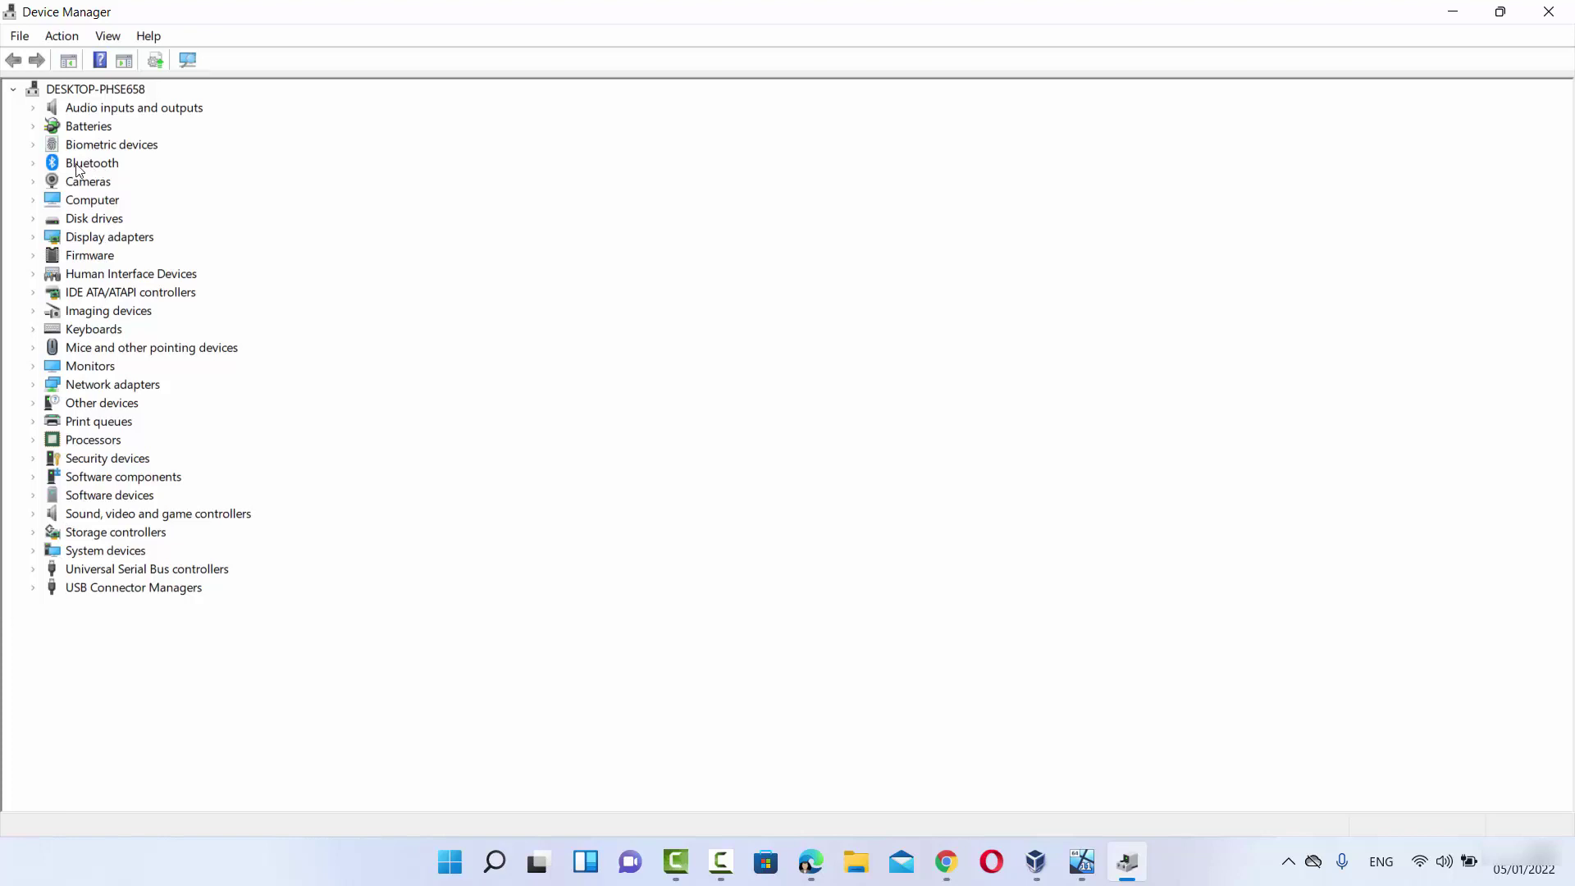
{"action": "left_click", "coordinate": [34, 167]}
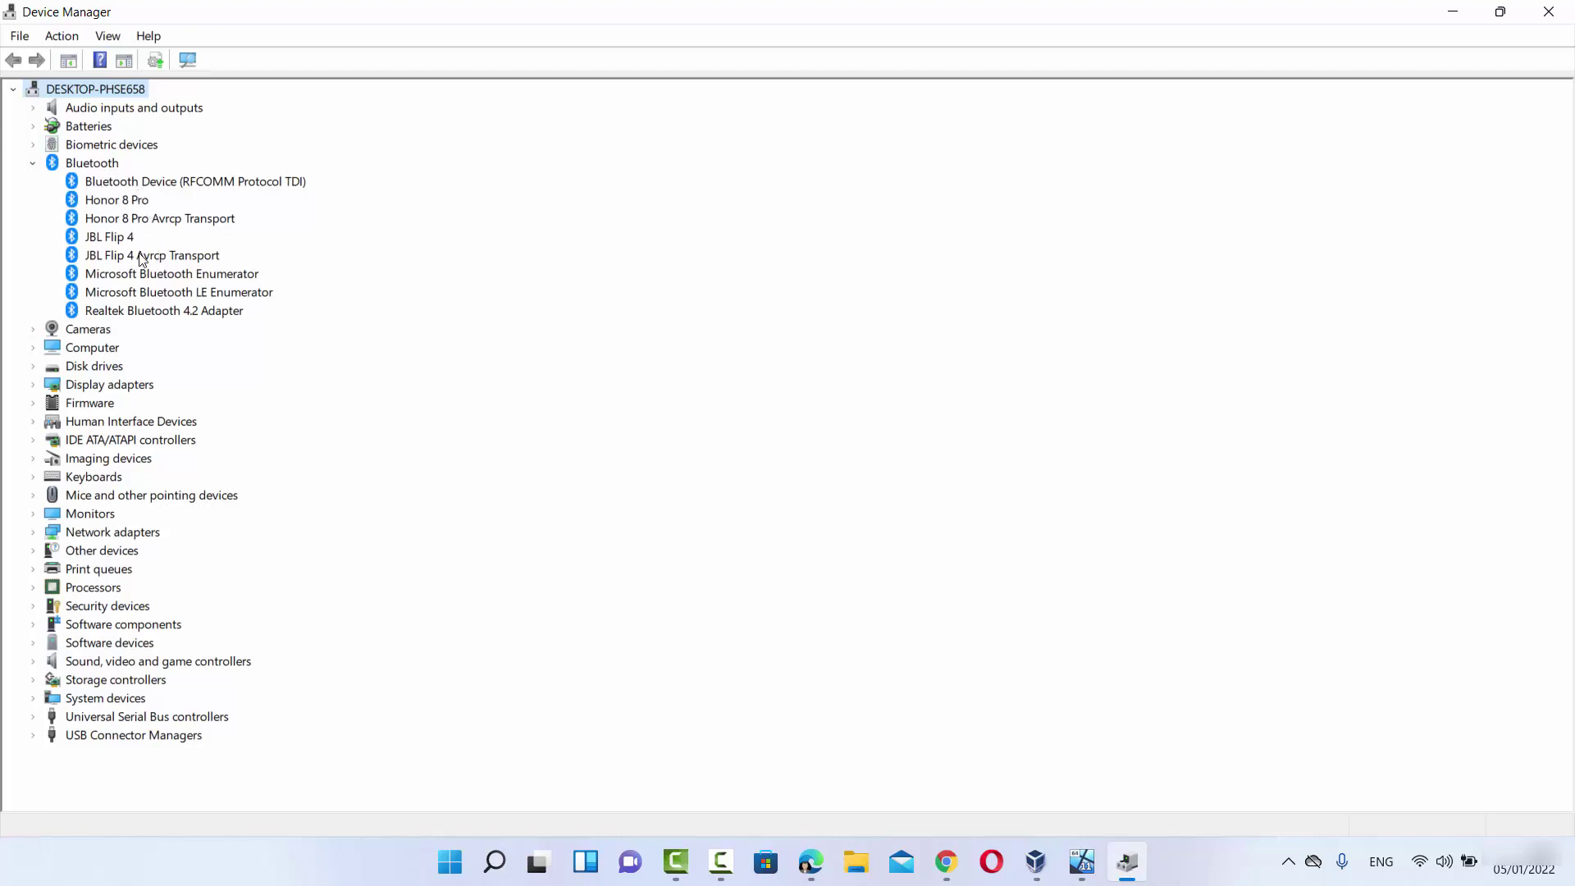
- Open the driver properties of Bluetooth Device (RFCOMM Protocol TDI) and update its driver by searching automatically
{"action": "left_click", "coordinate": [156, 187]}
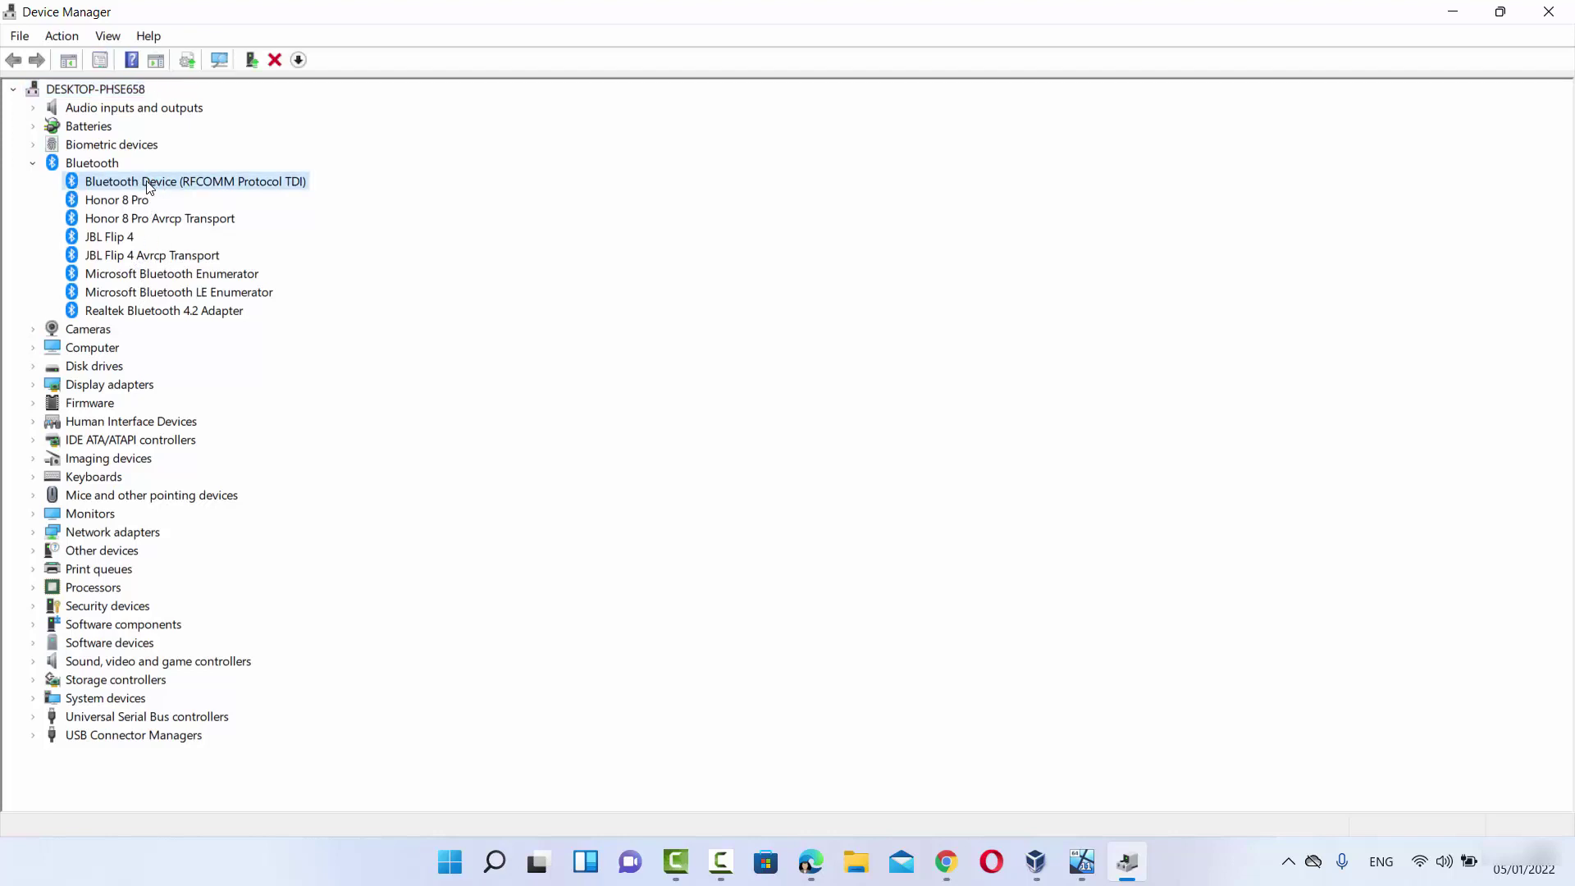
{"action": "right_click", "coordinate": [150, 188]}
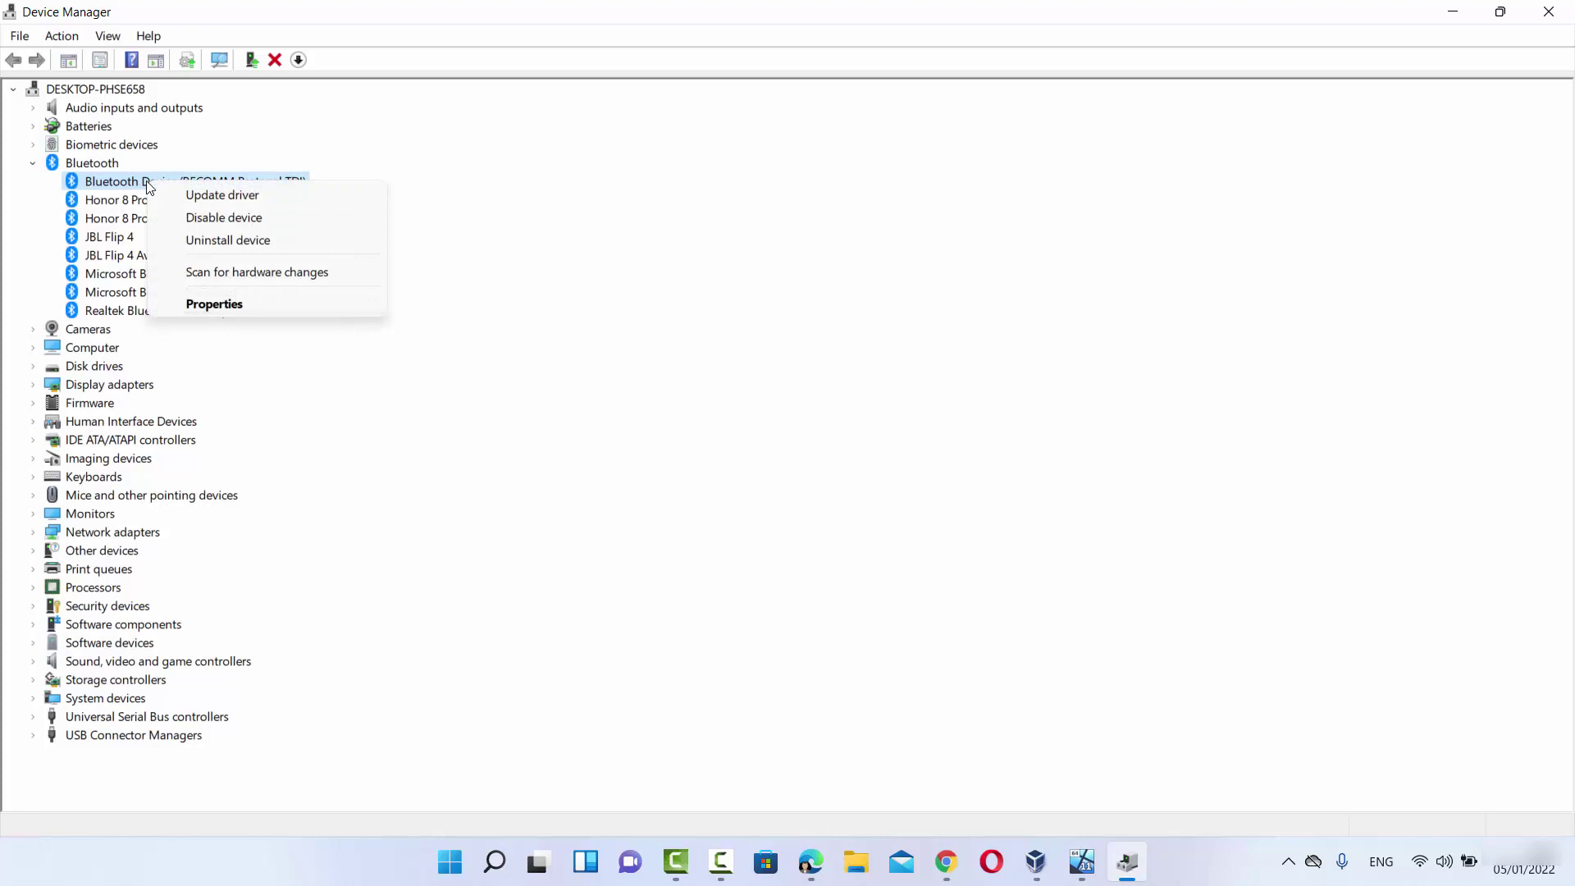
{"action": "left_click", "coordinate": [215, 305]}
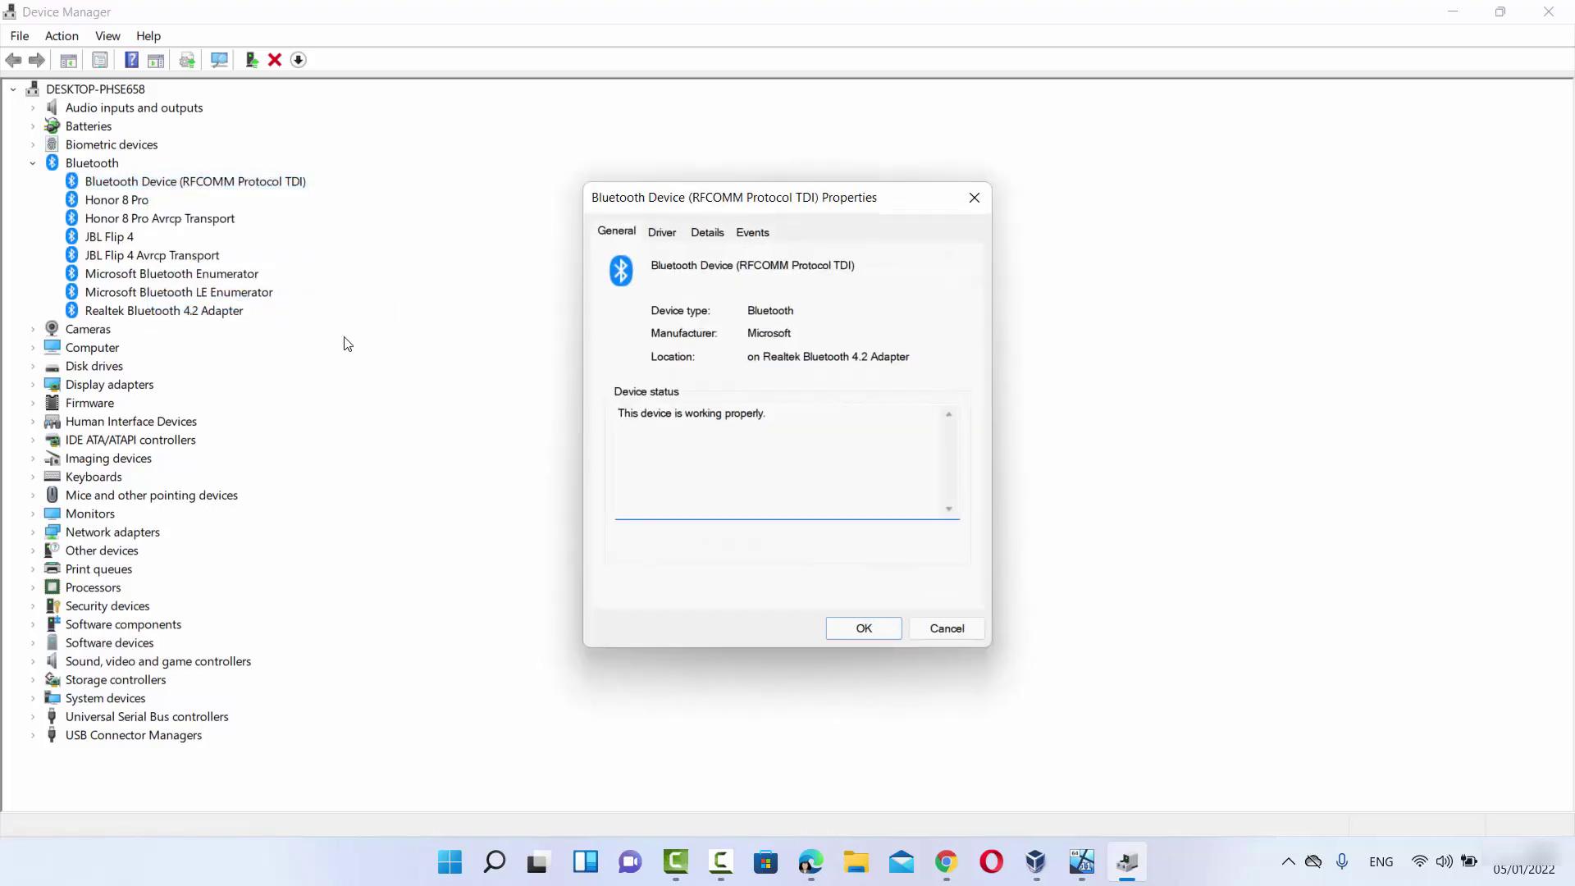
{"action": "left_click", "coordinate": [661, 233]}
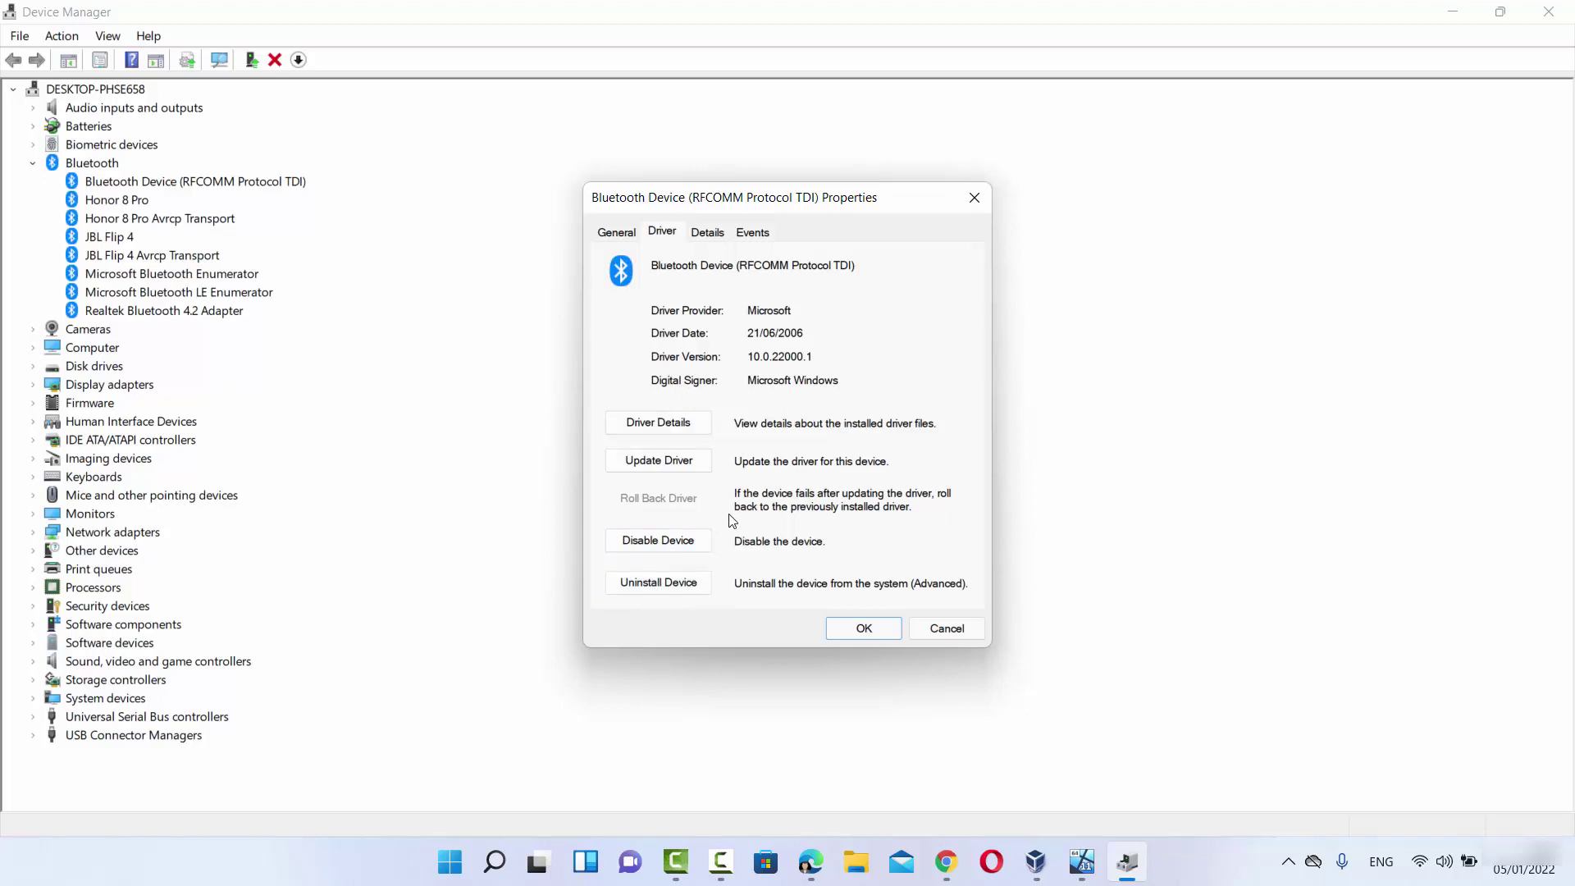
{"action": "left_click", "coordinate": [654, 465]}
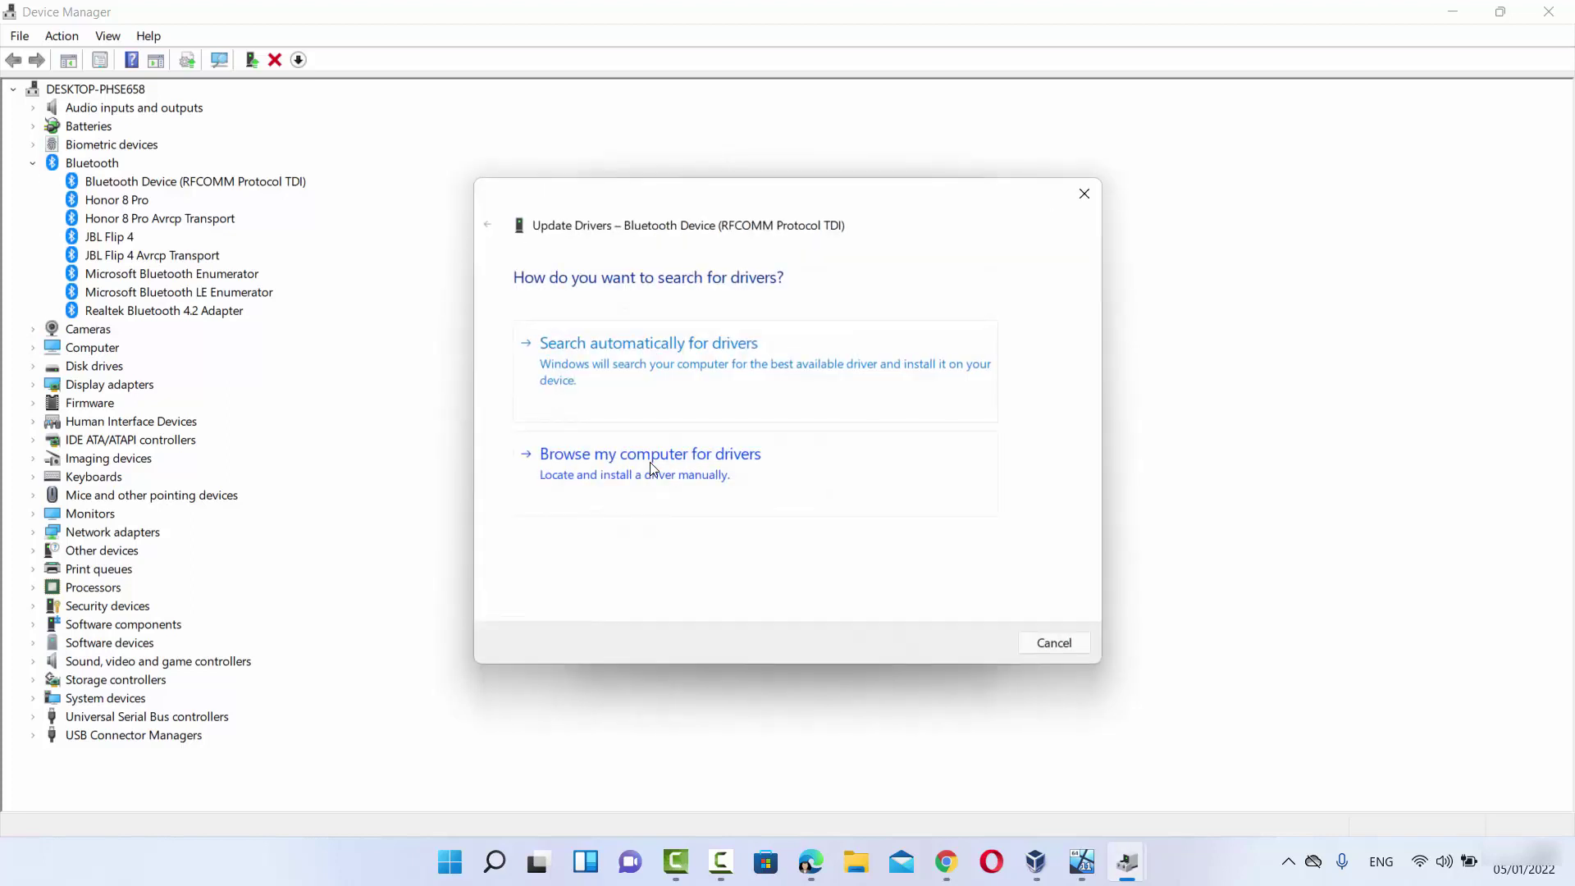
{"action": "left_click", "coordinate": [629, 370]}
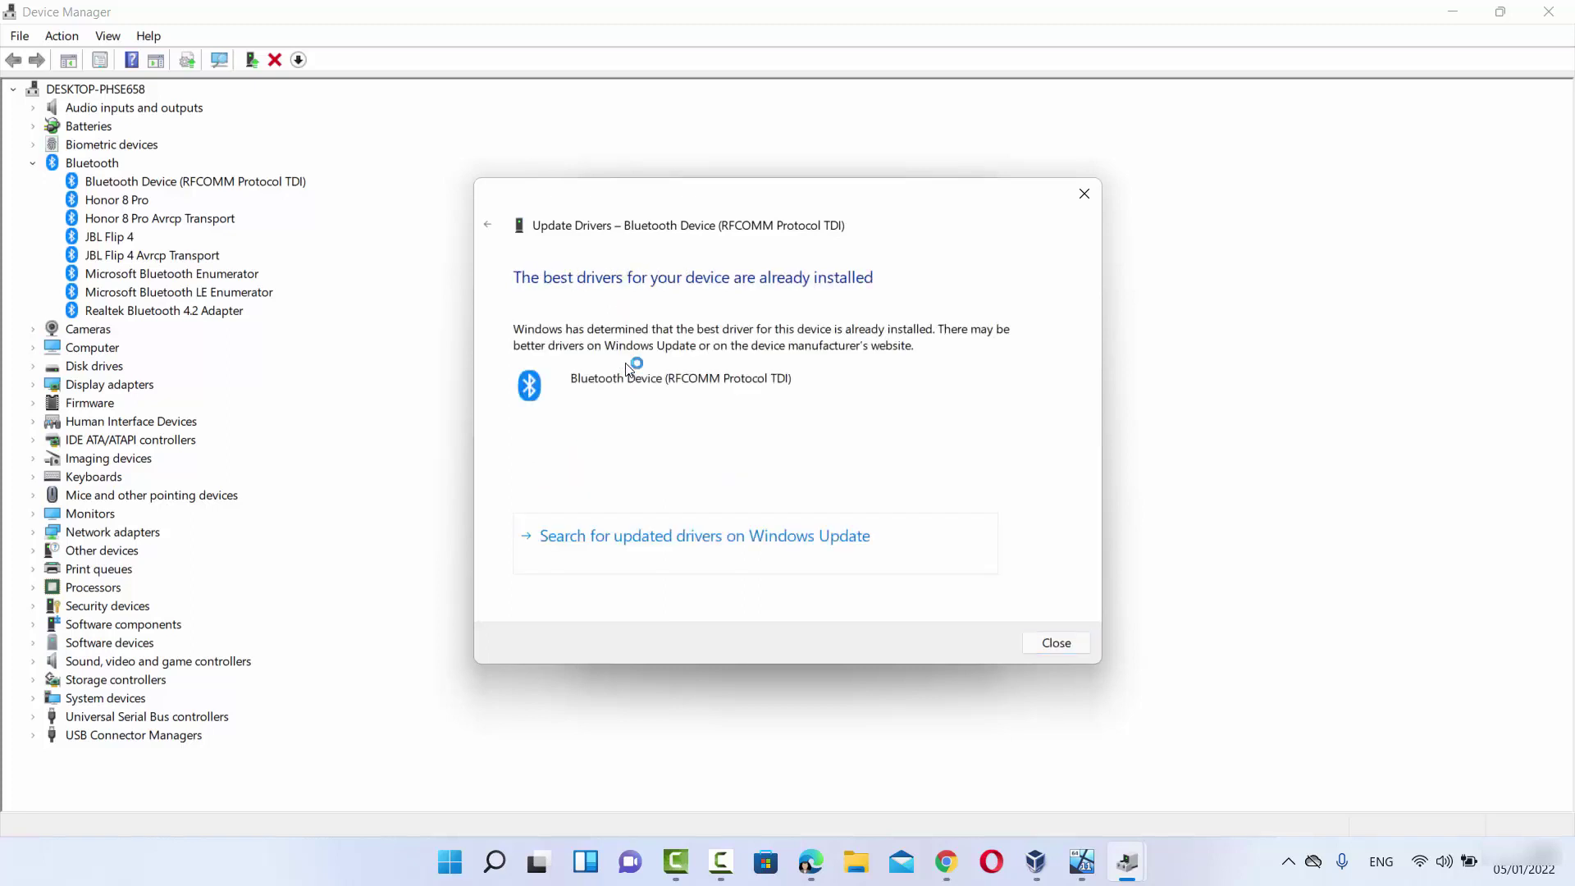
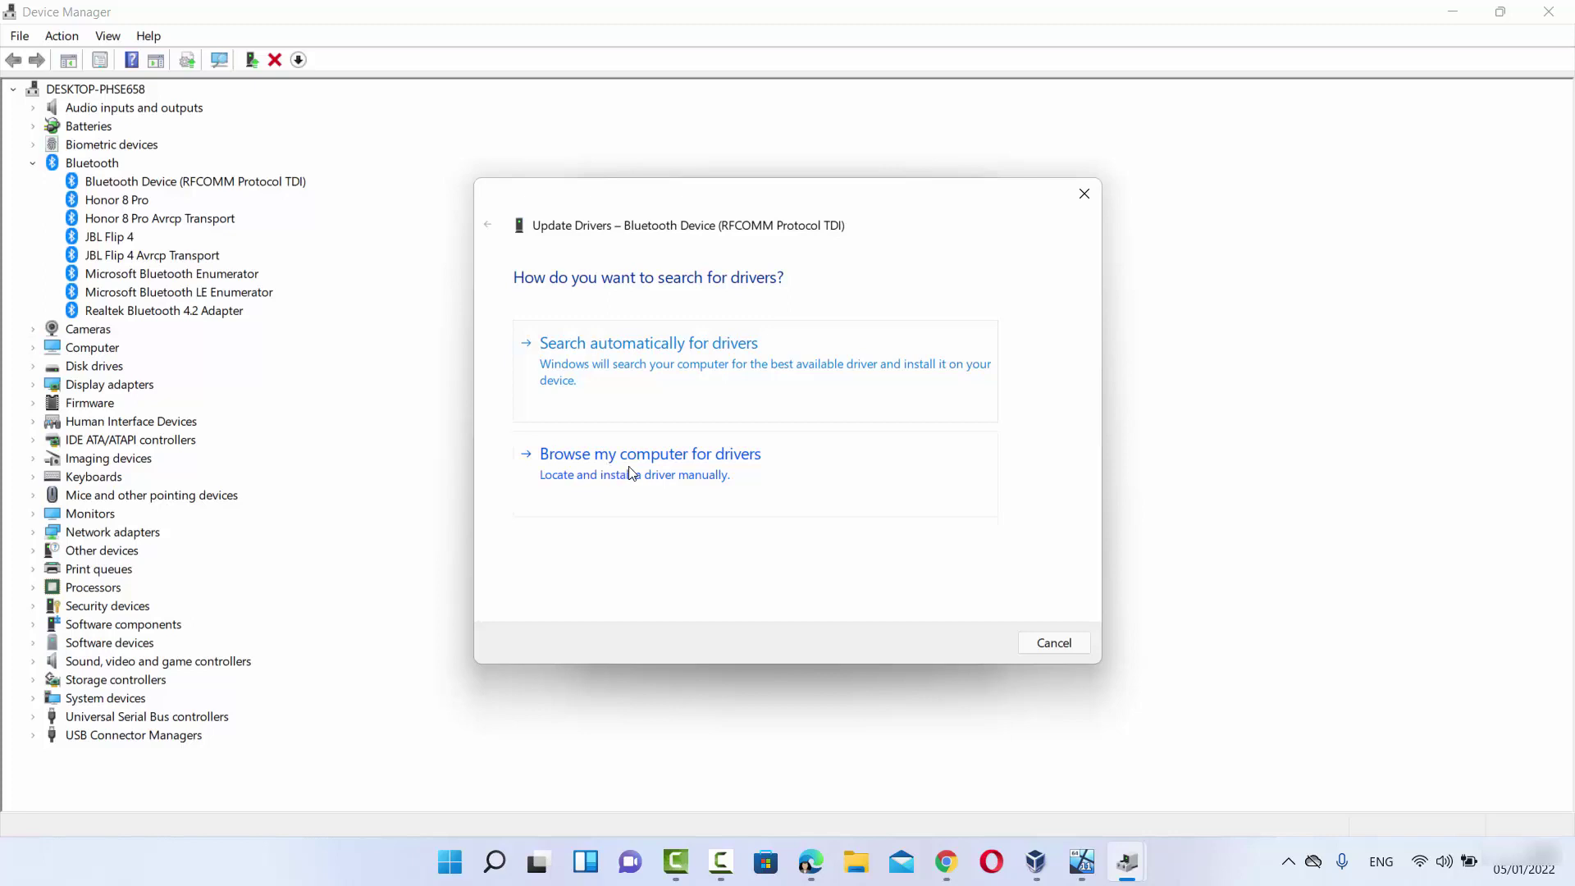
- Search the Documents folder and its subfolders for a Bluetooth Device (RFCOMM Protocol TDI) driver, then return to the search method choice
{"action": "left_click", "coordinate": [645, 473]}
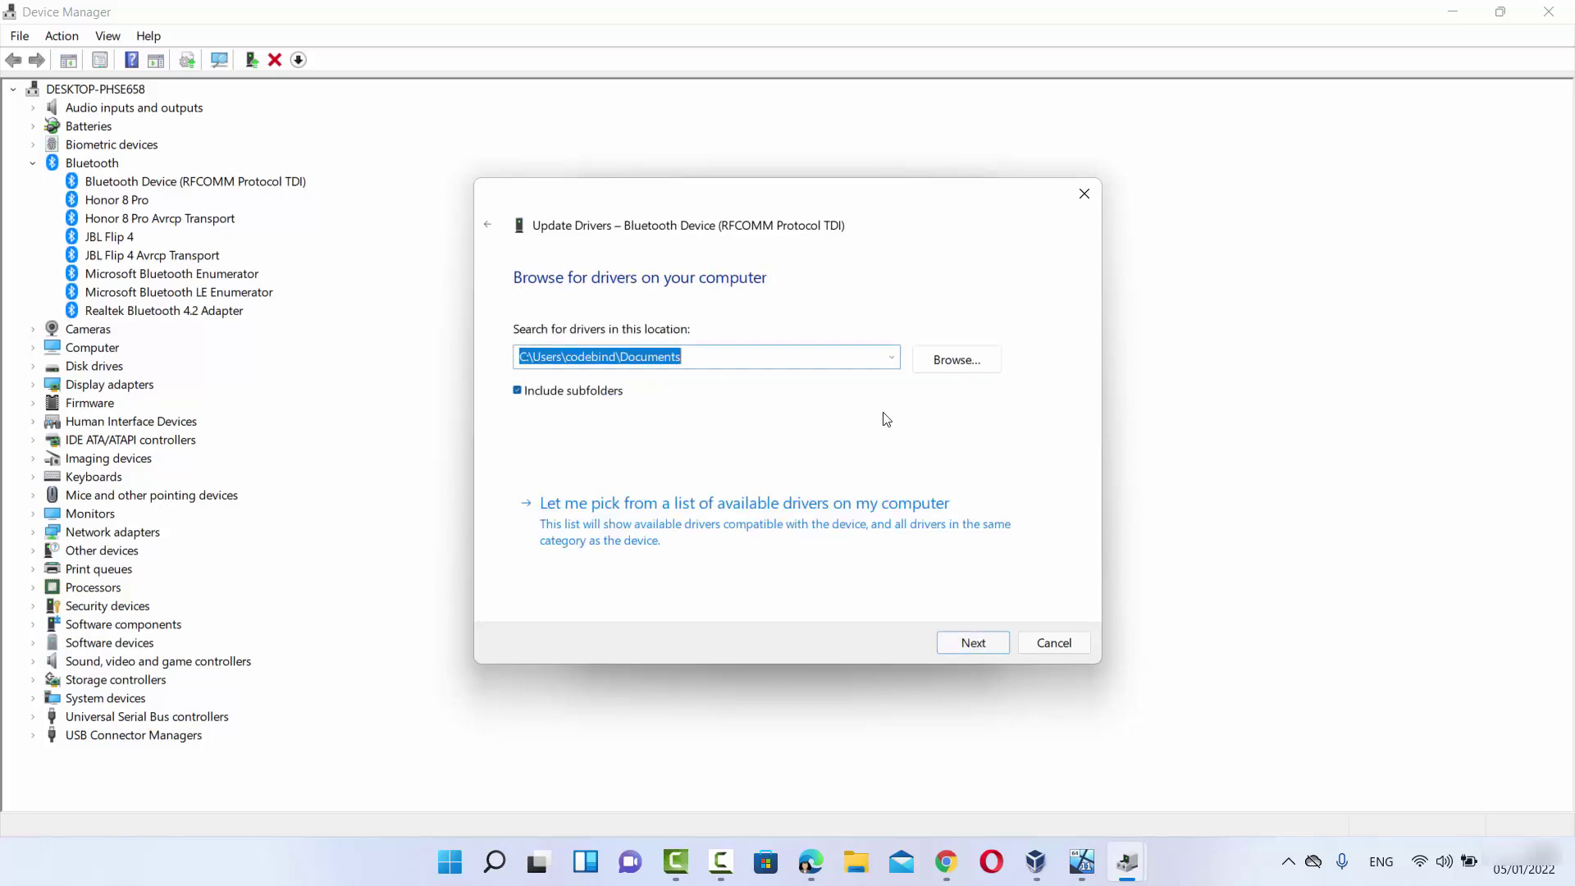
{"action": "left_click", "coordinate": [968, 361]}
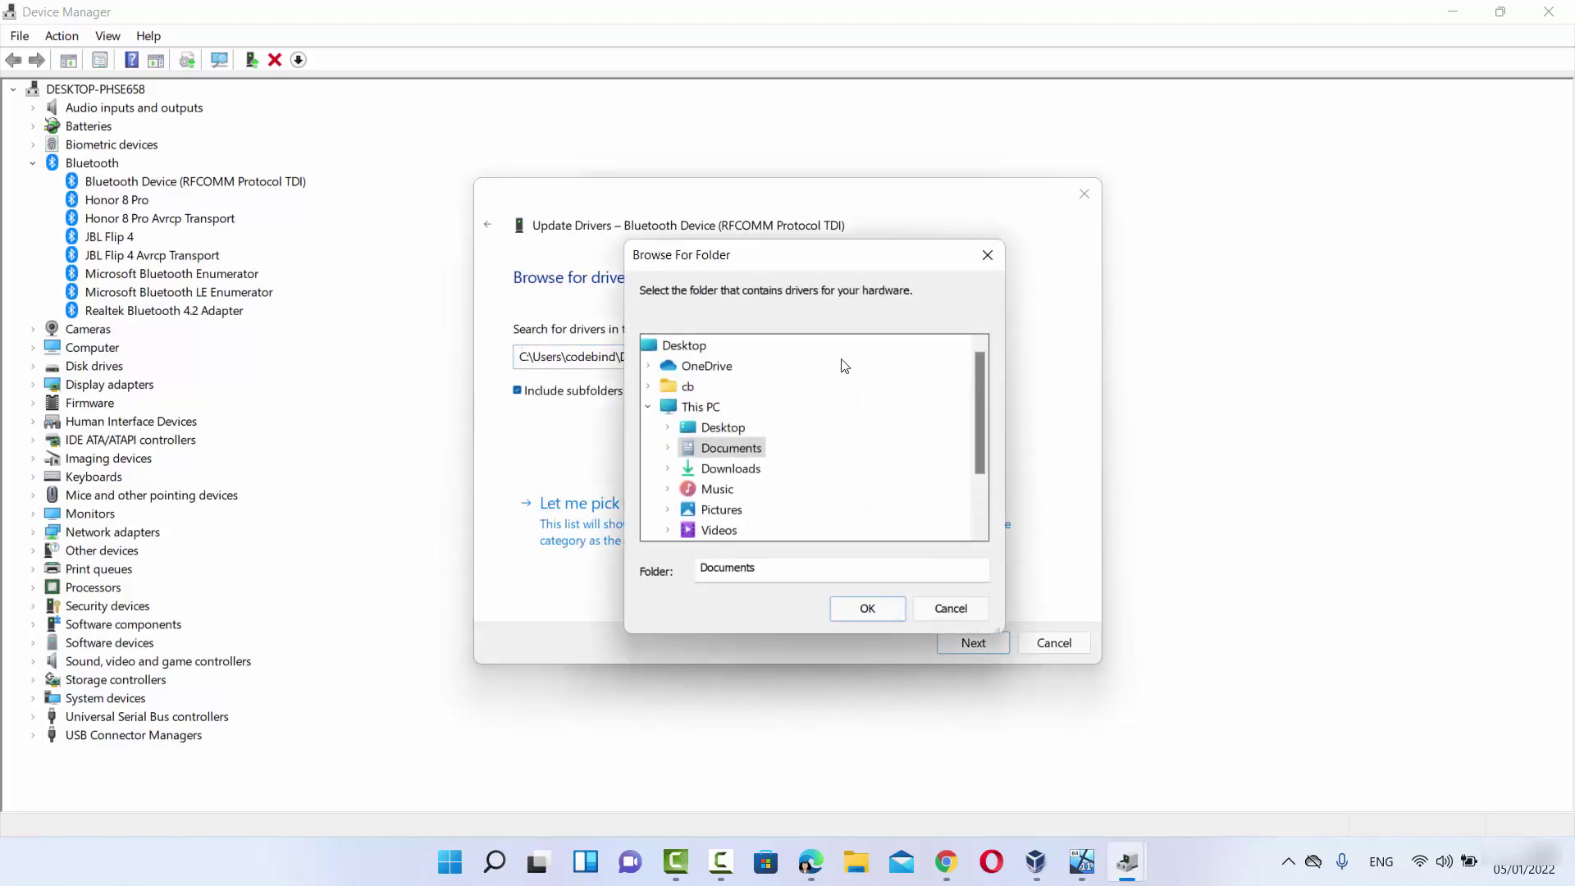
{"action": "left_click", "coordinate": [939, 616]}
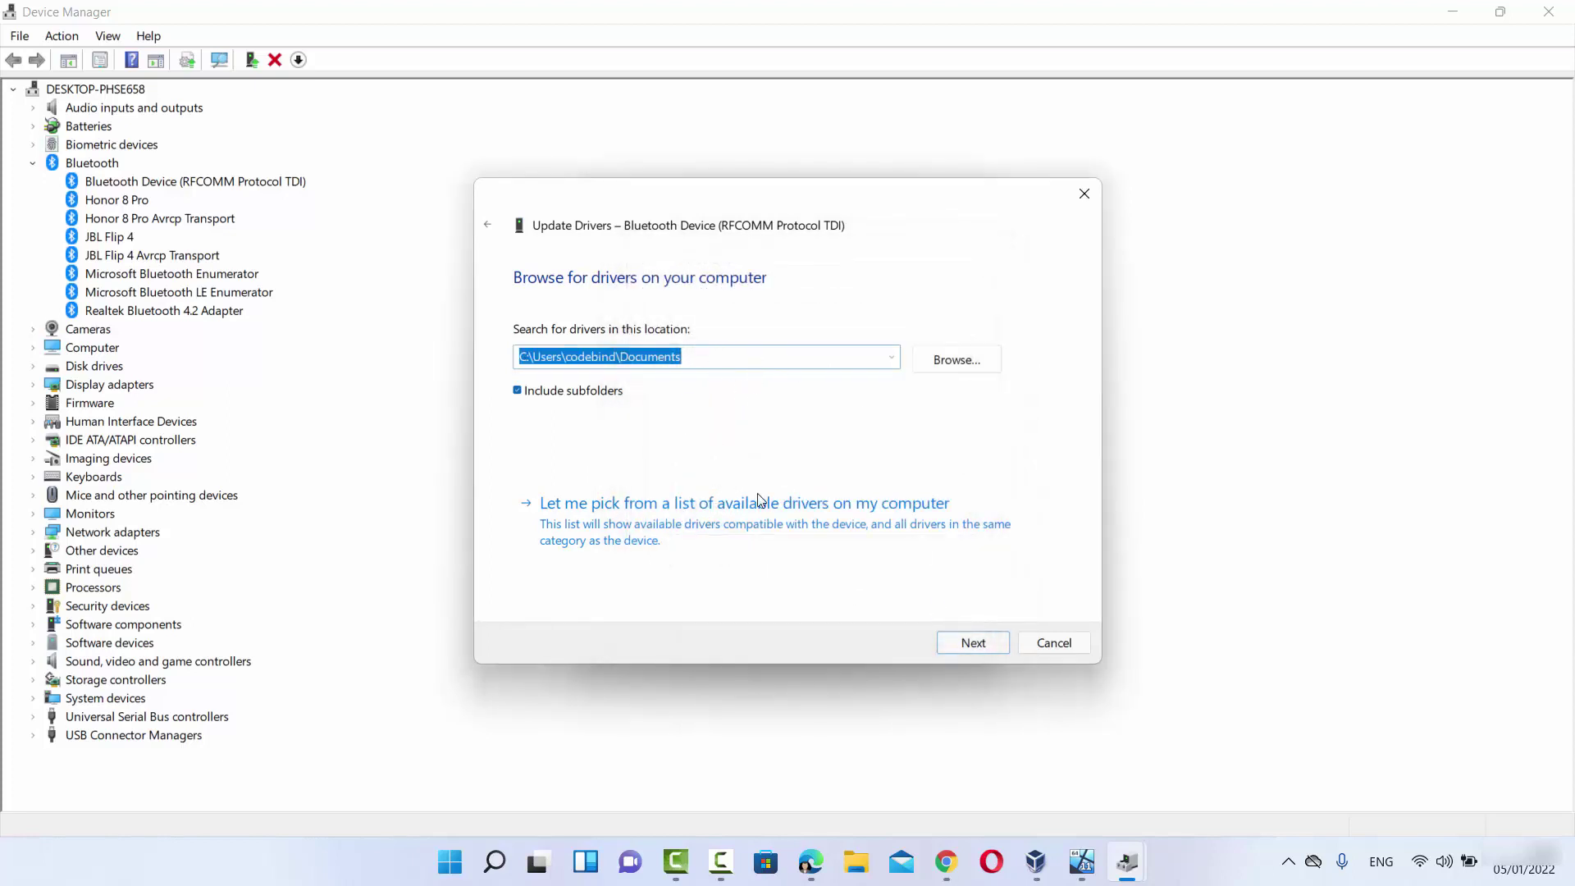
{"action": "left_click", "coordinate": [973, 645]}
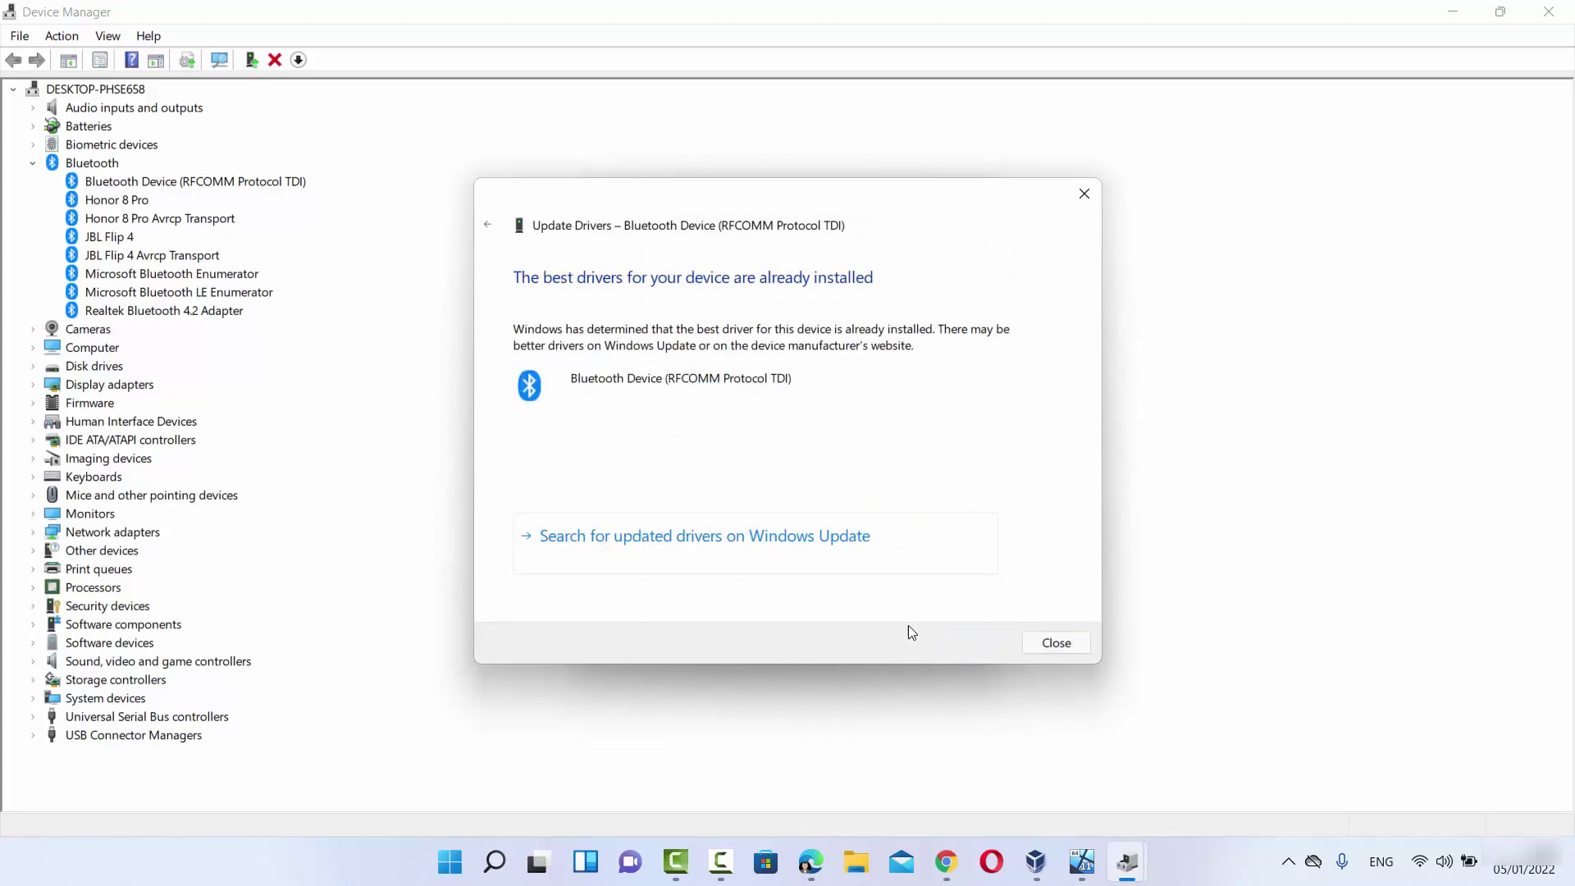
{"action": "left_click", "coordinate": [487, 225]}
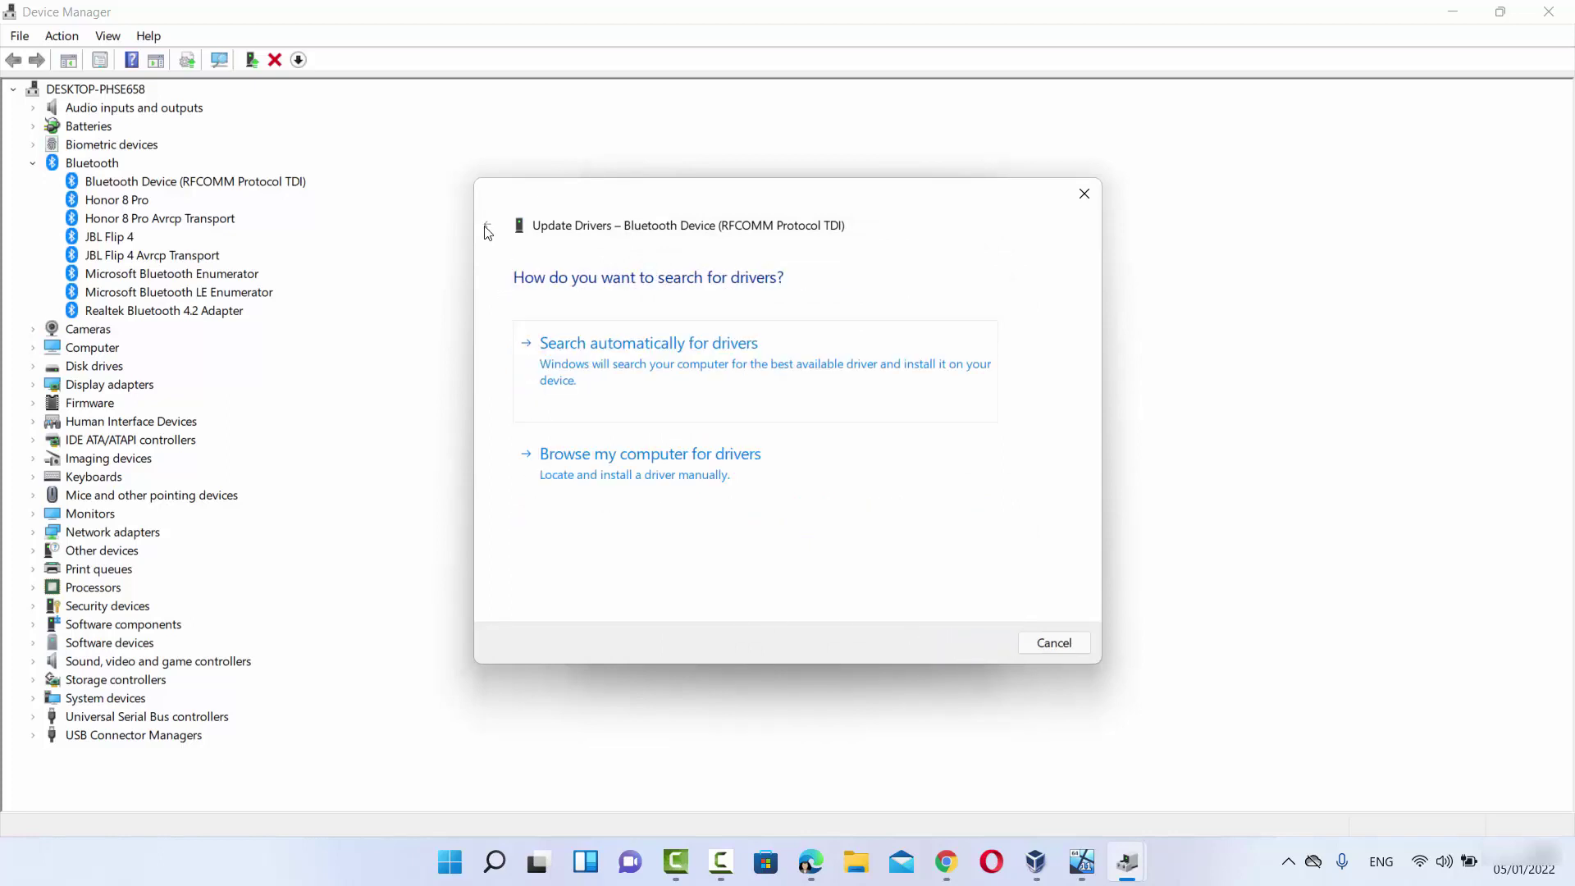
- Install the Bluetooth Device (RFCOMM Protocol TDI) driver from the list of available drivers on the computer and close the wizard and properties
{"action": "left_click", "coordinate": [643, 471]}
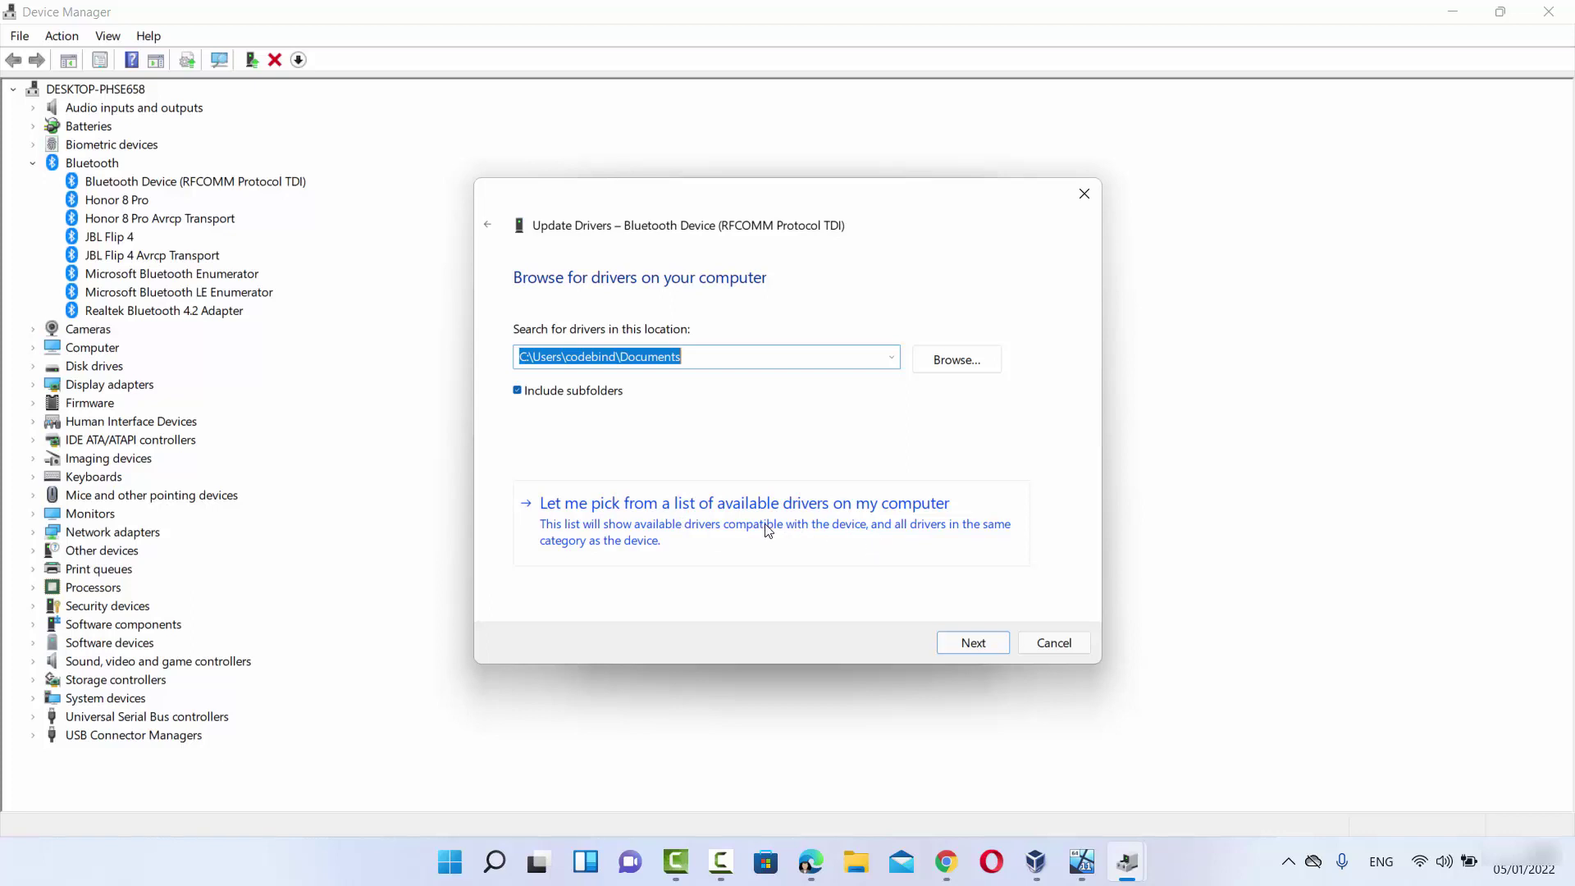
{"action": "left_click", "coordinate": [801, 535]}
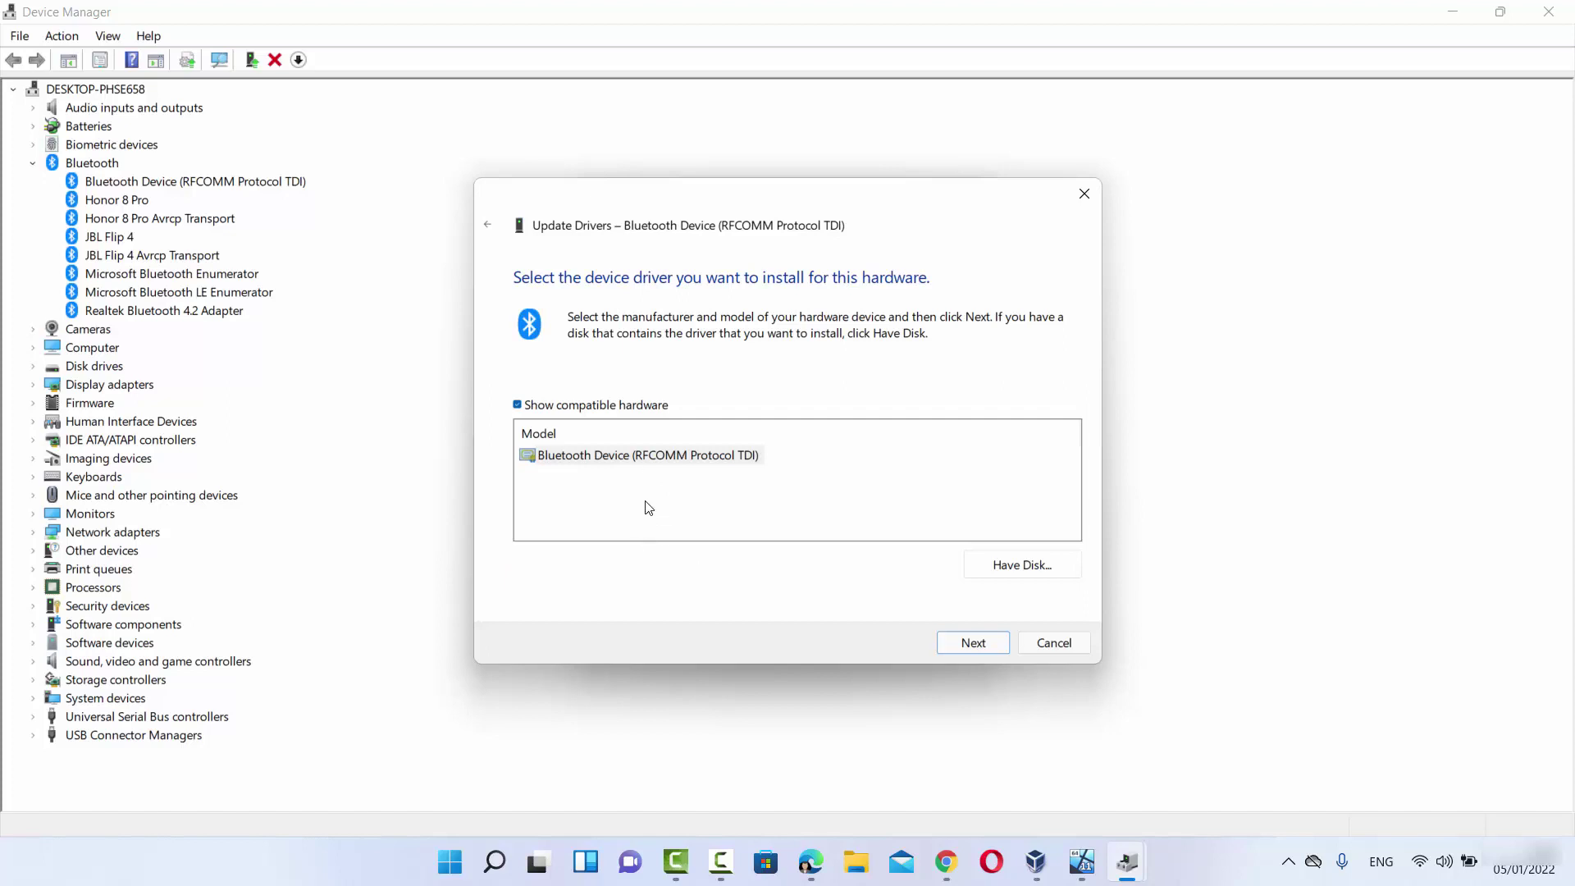
{"action": "left_click", "coordinate": [655, 460]}
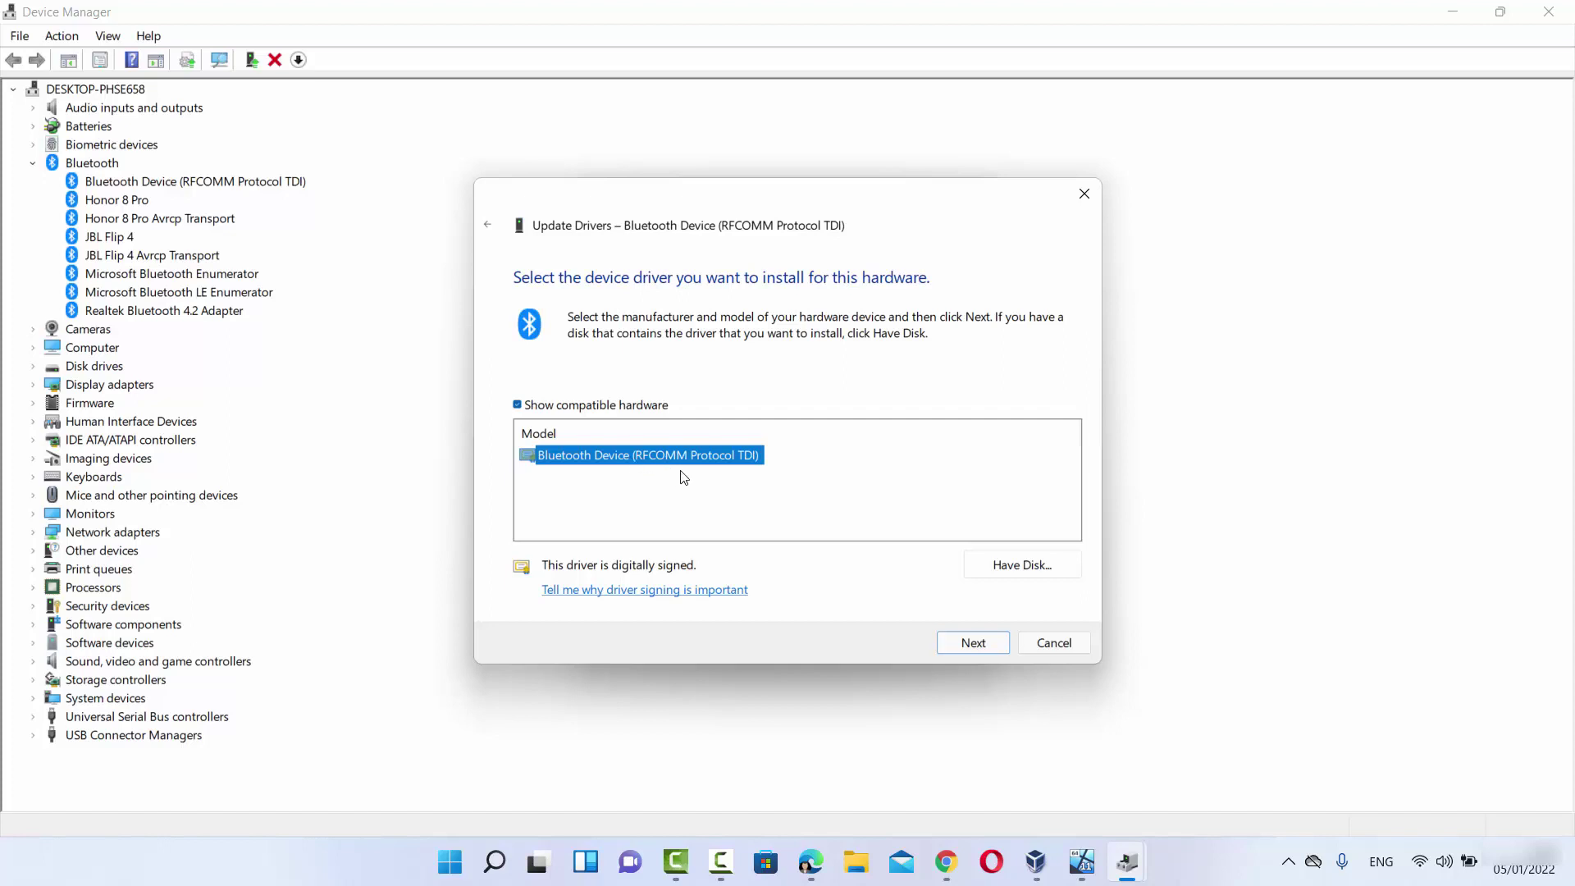
{"action": "left_click", "coordinate": [974, 644]}
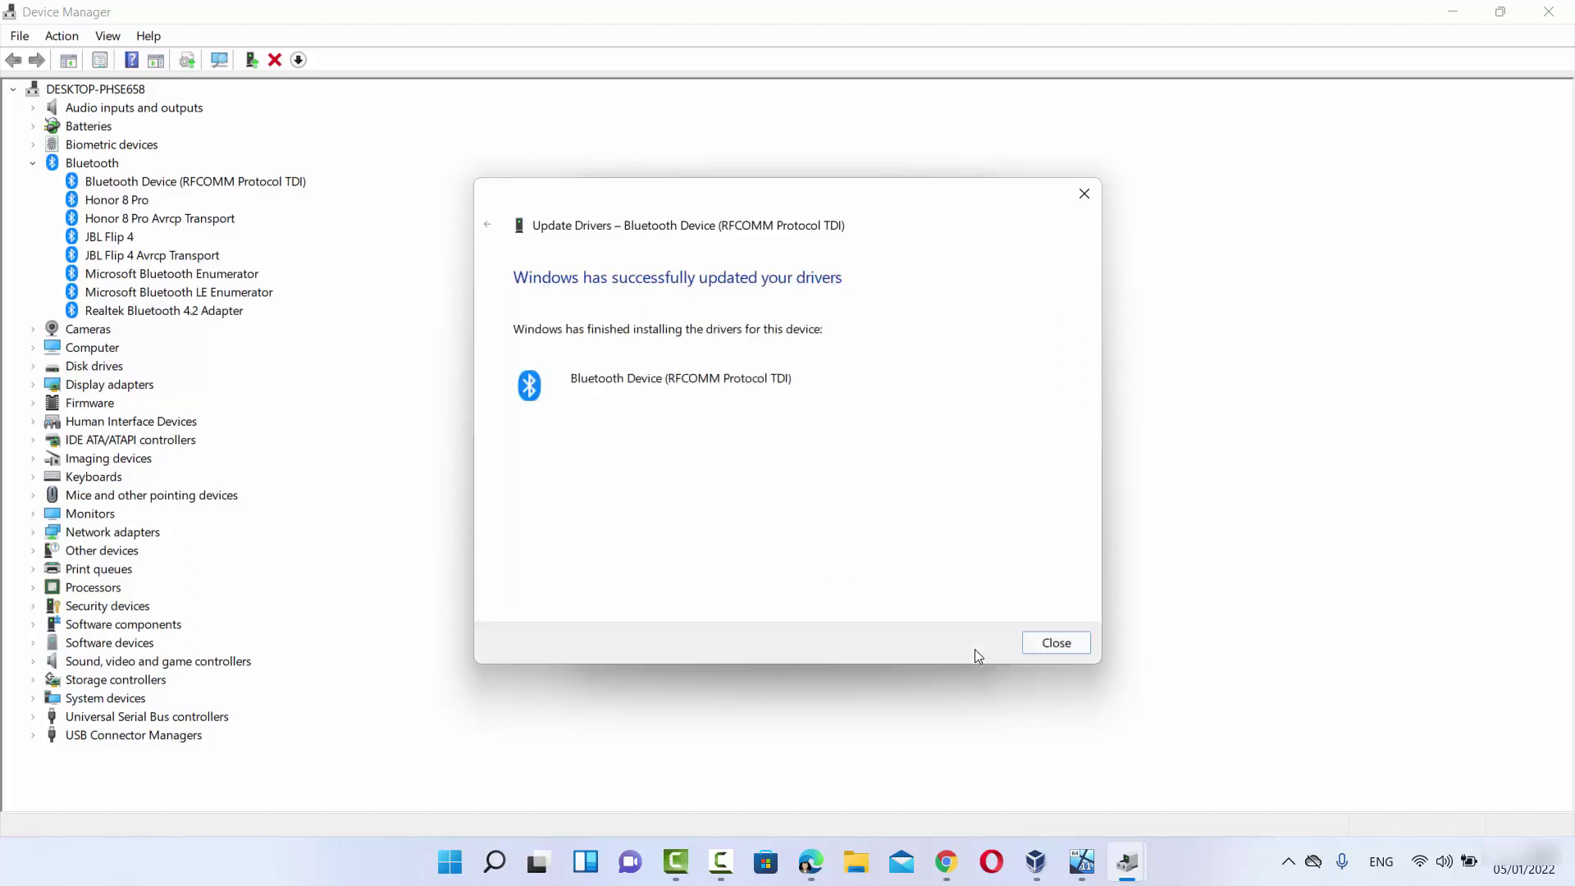
{"action": "left_click", "coordinate": [1075, 646]}
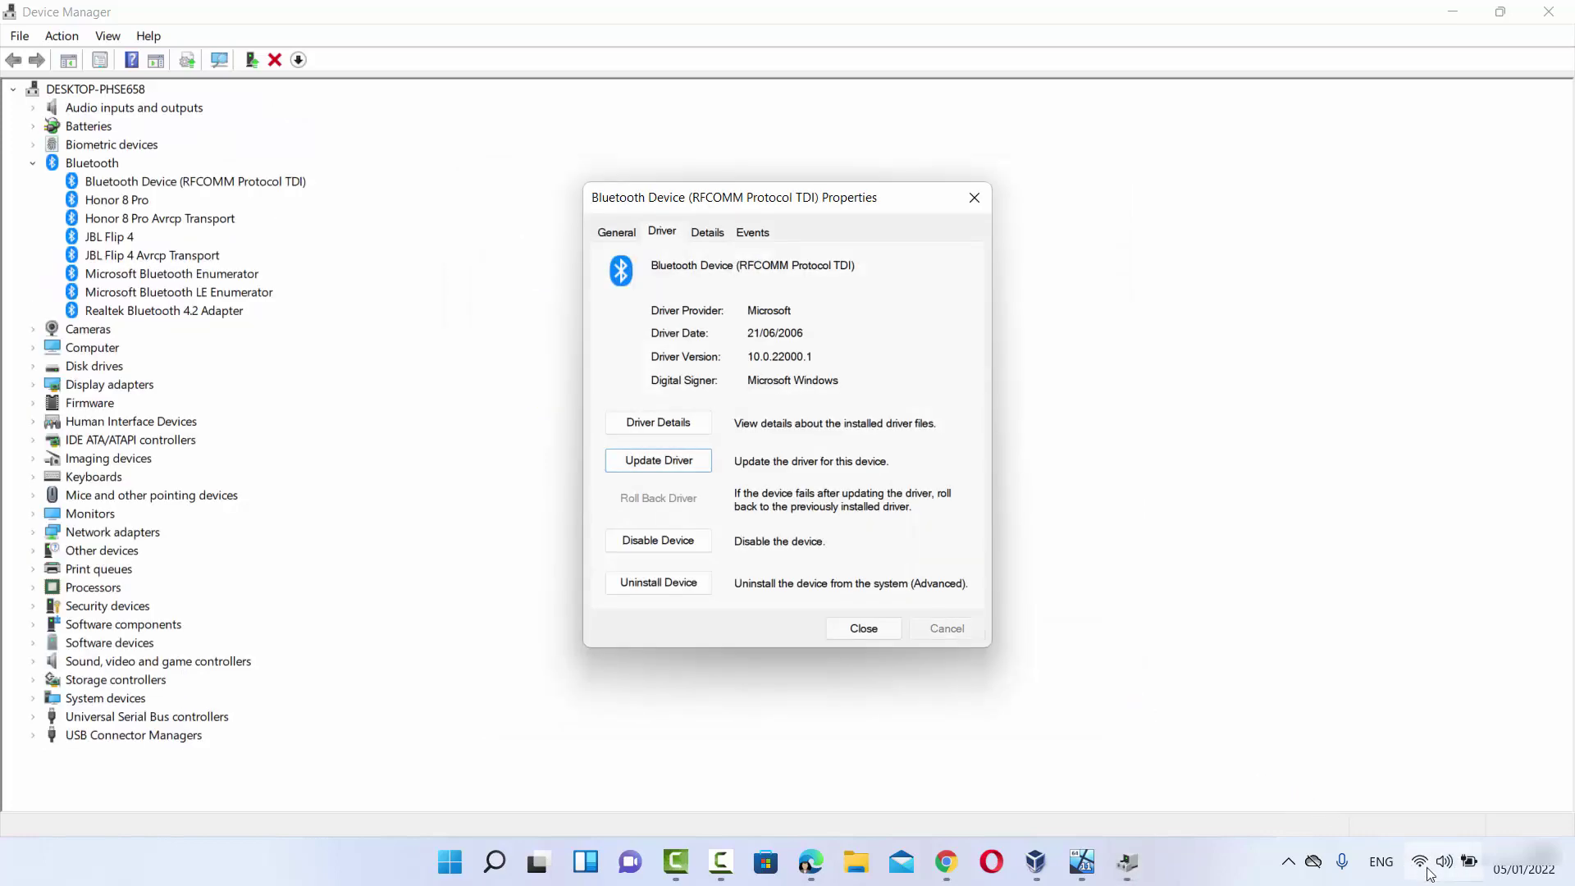
{"action": "left_click", "coordinate": [888, 630]}
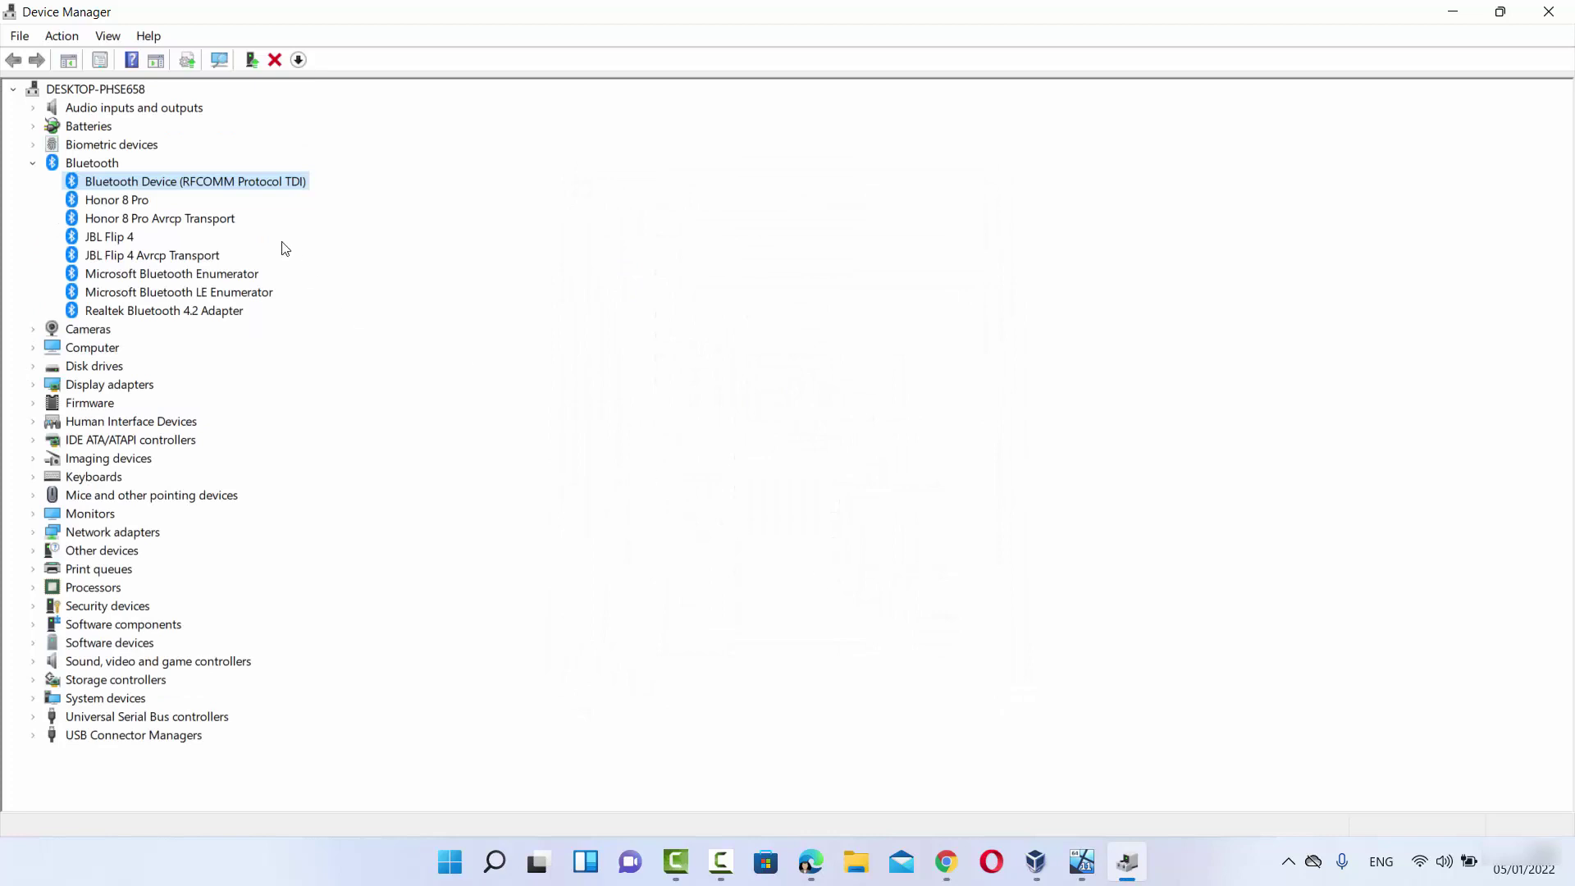